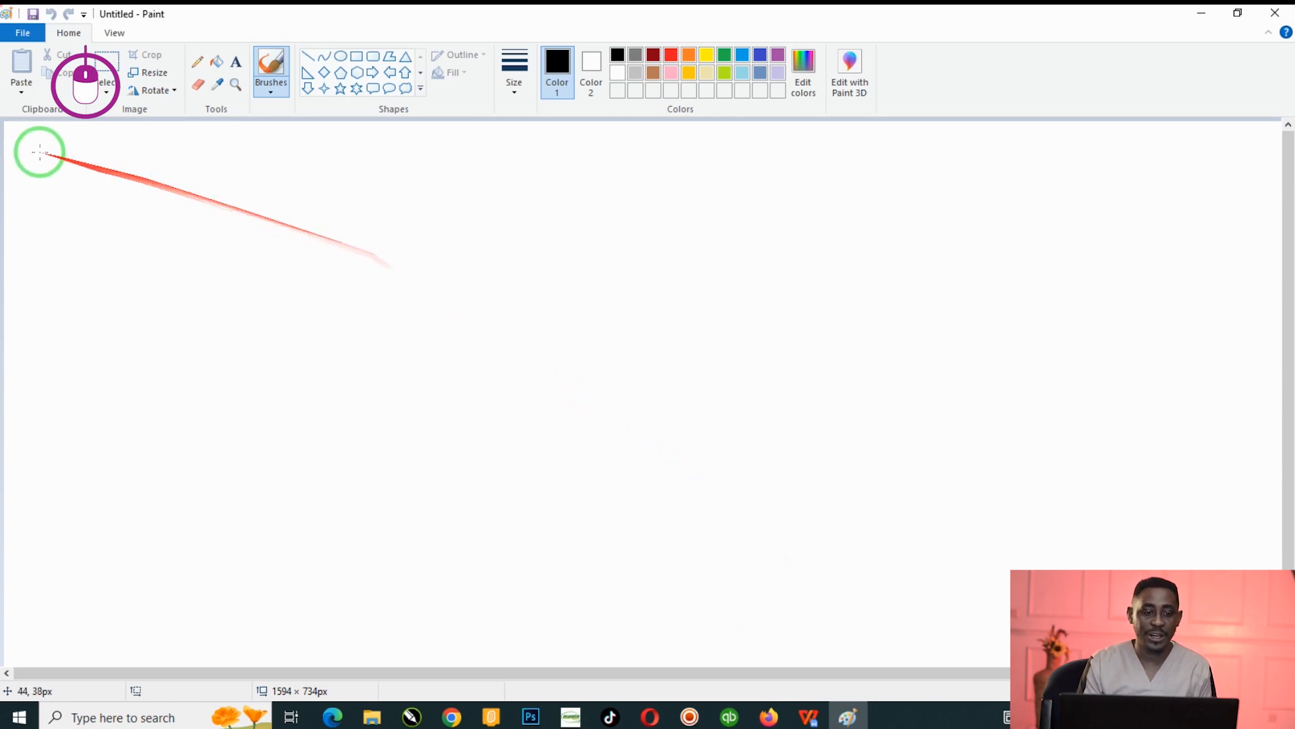
- Draw a curve about 411 px wide and bend its middle downward into a bowl shape
click(326, 63)
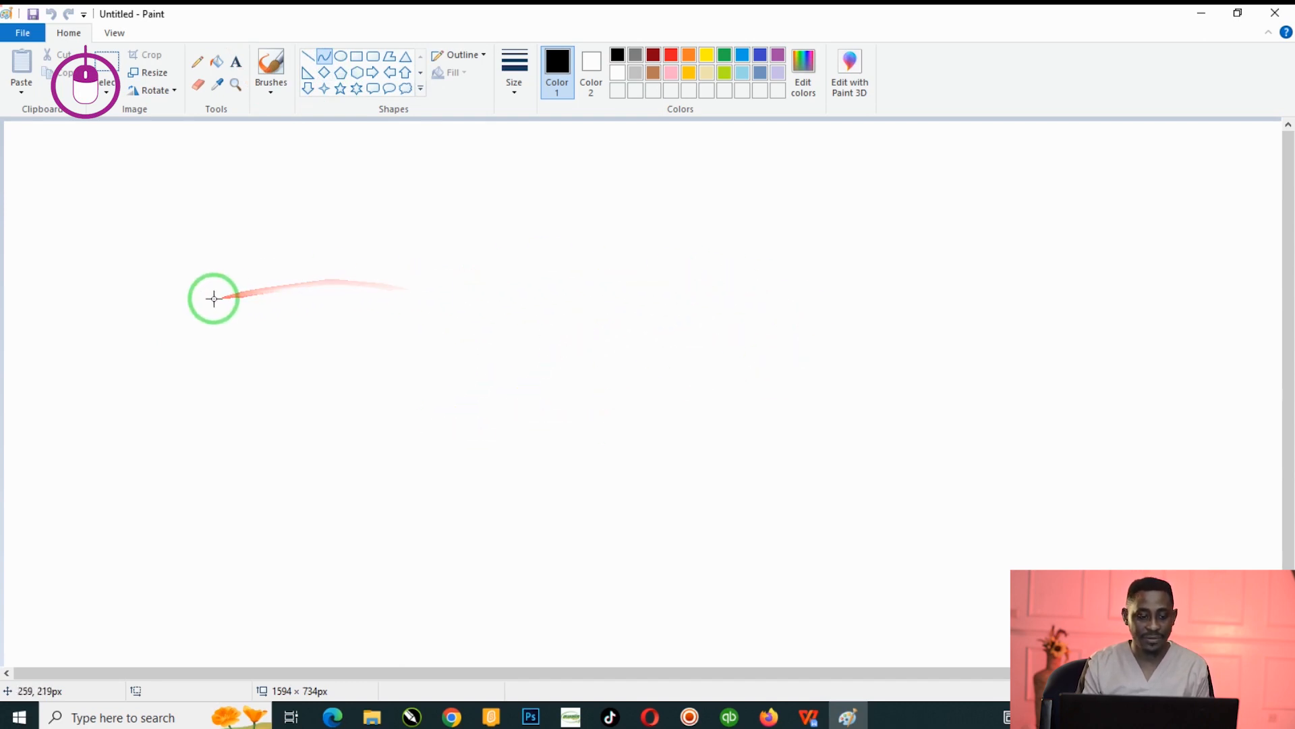
drag(194, 297, 527, 297)
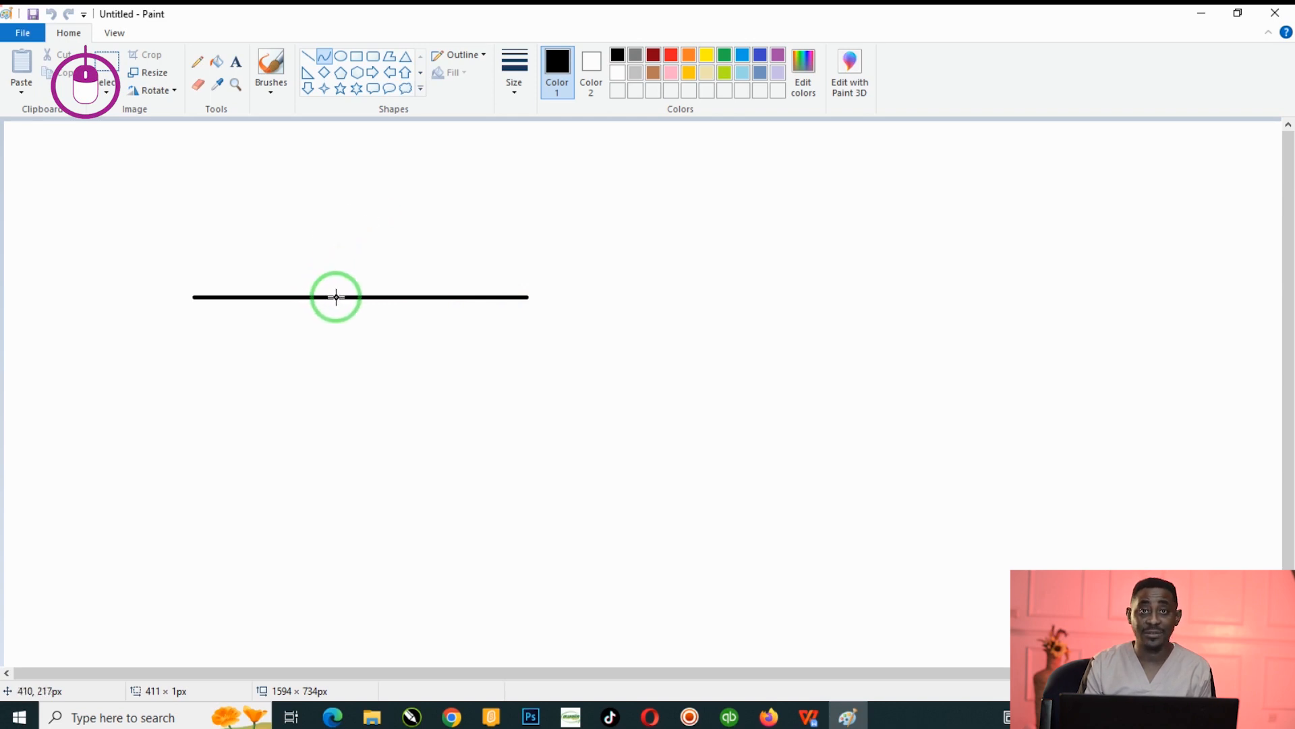
drag(336, 297, 349, 433)
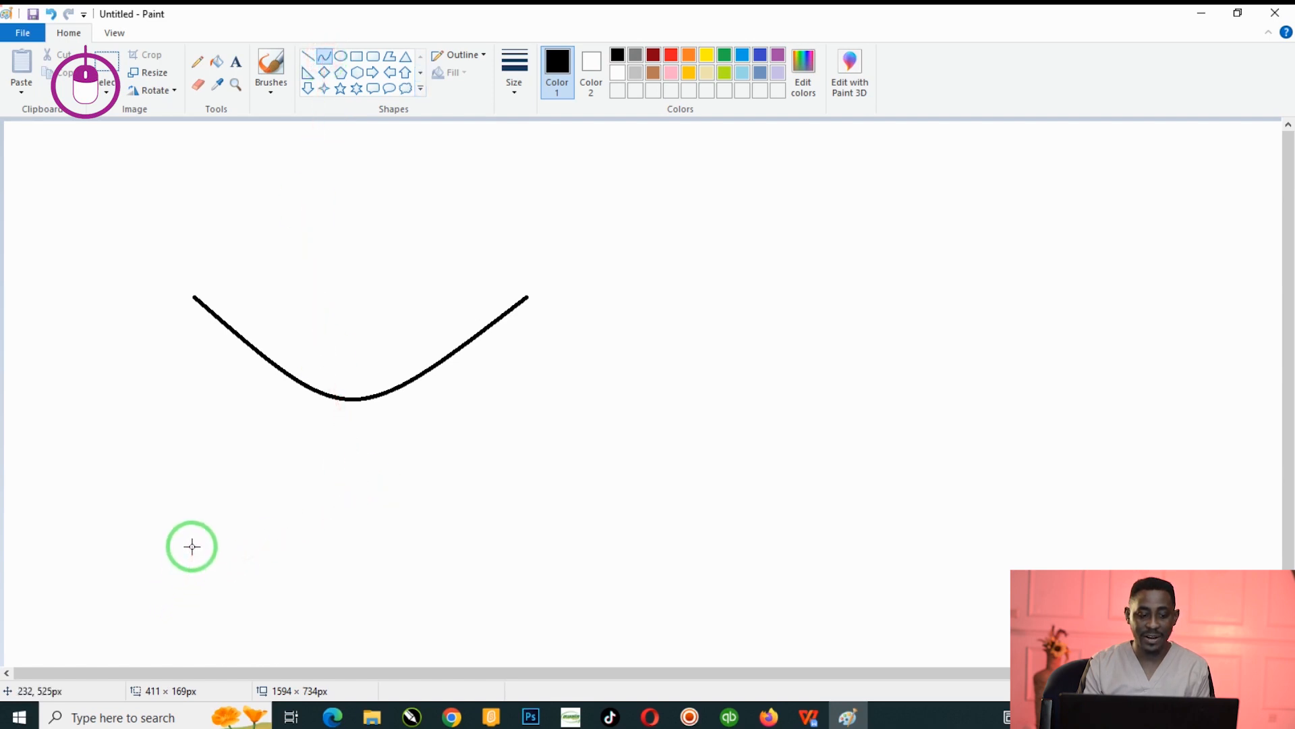
drag(194, 538, 582, 538)
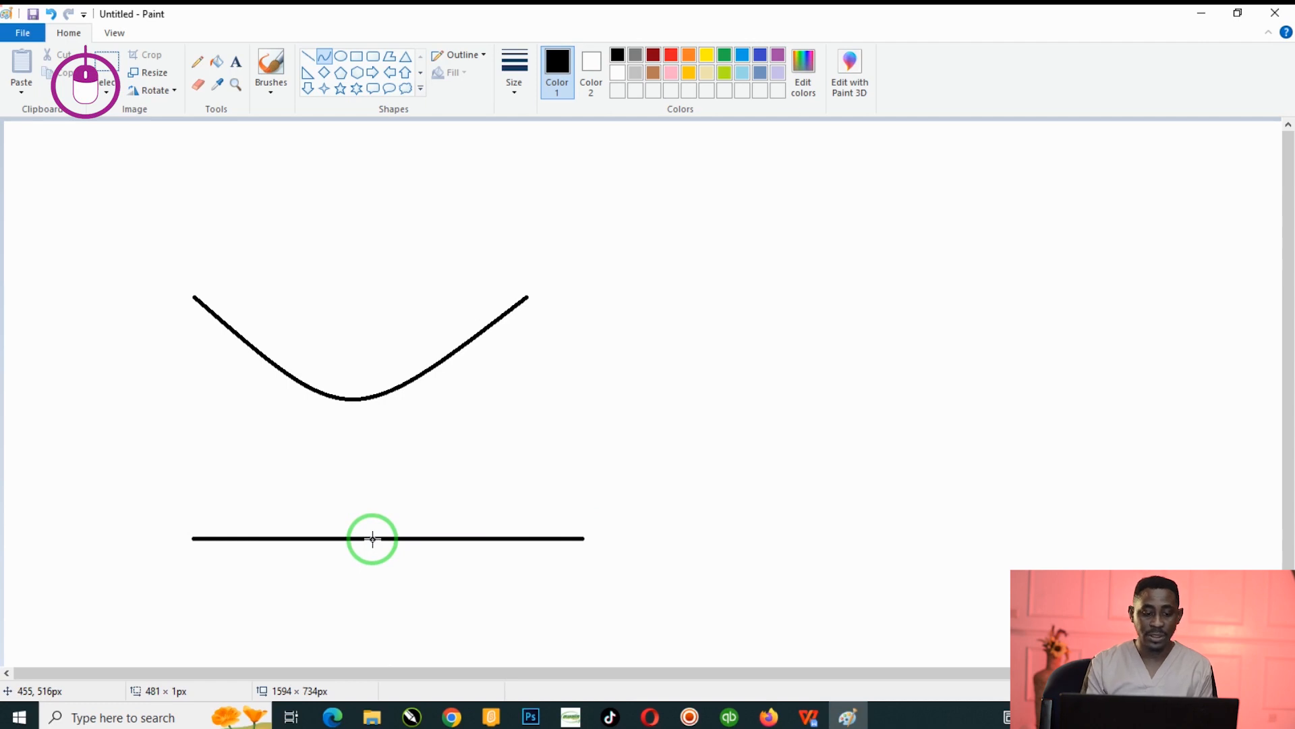
drag(372, 538, 376, 651)
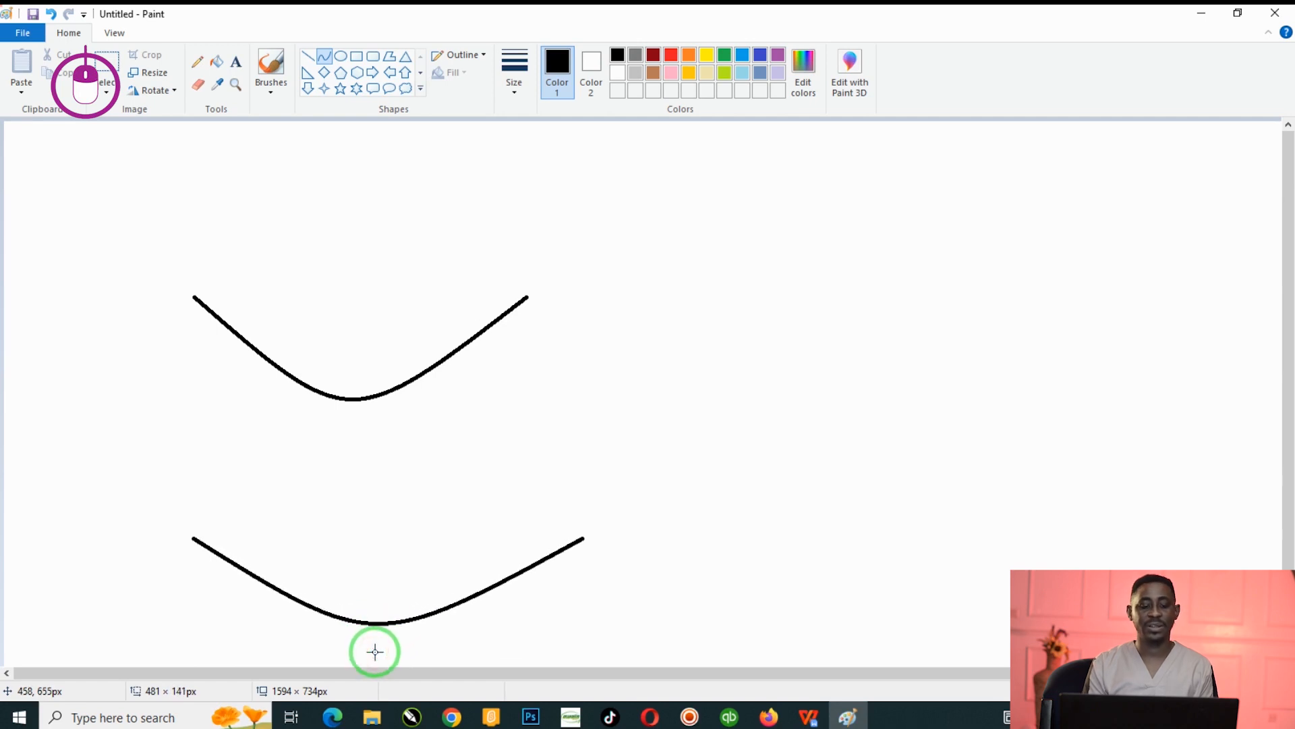
drag(425, 605, 867, 301)
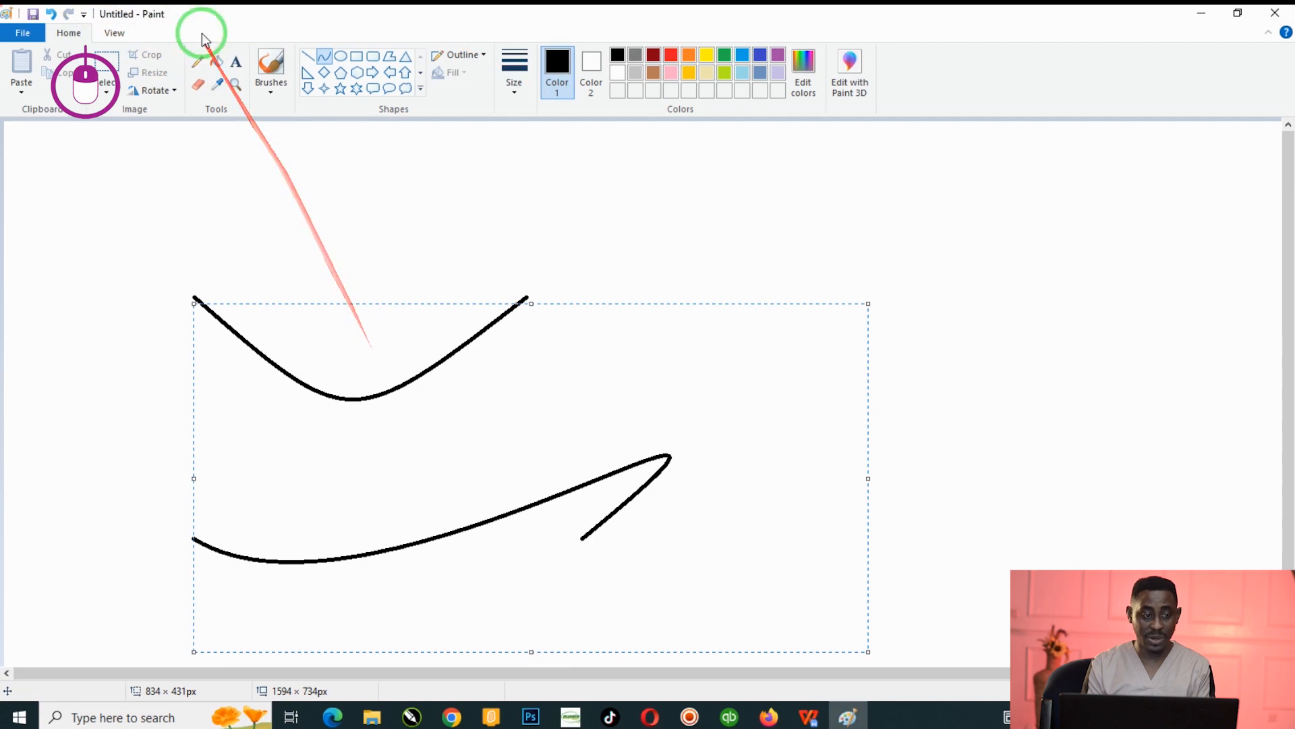
click(50, 13)
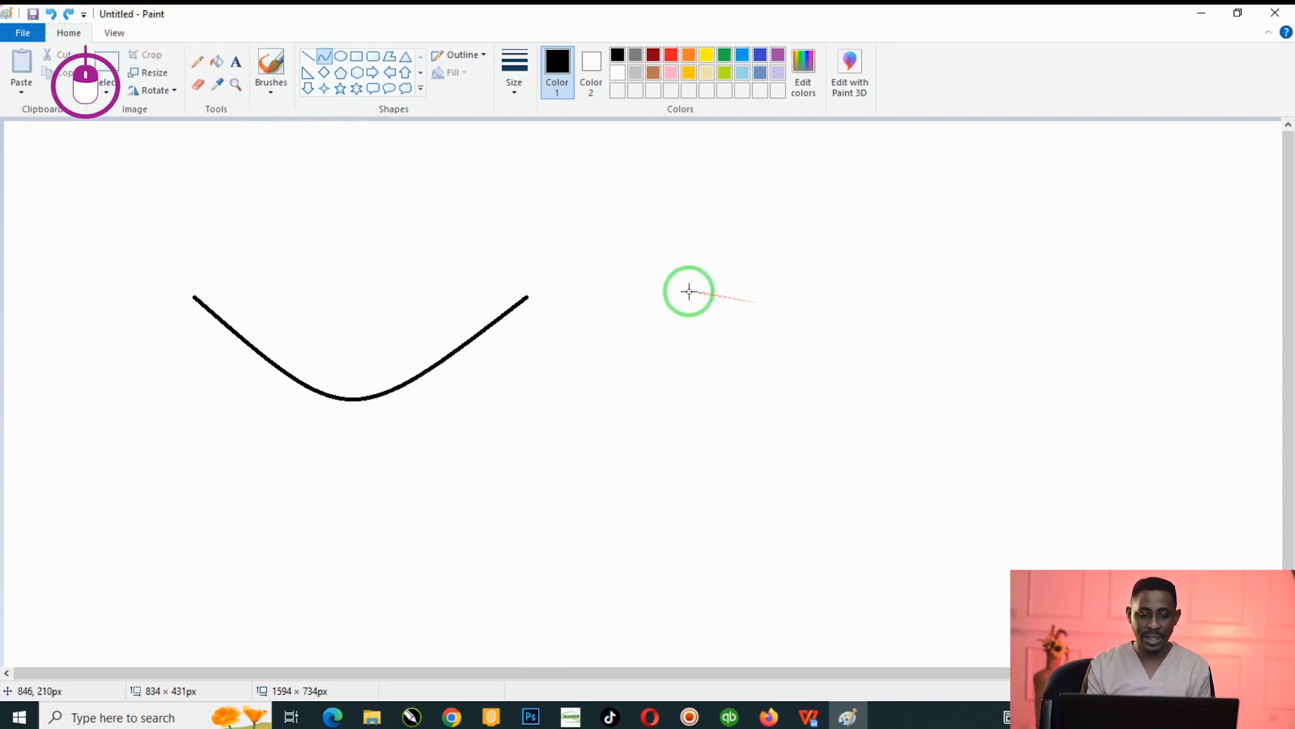
drag(689, 291, 1124, 291)
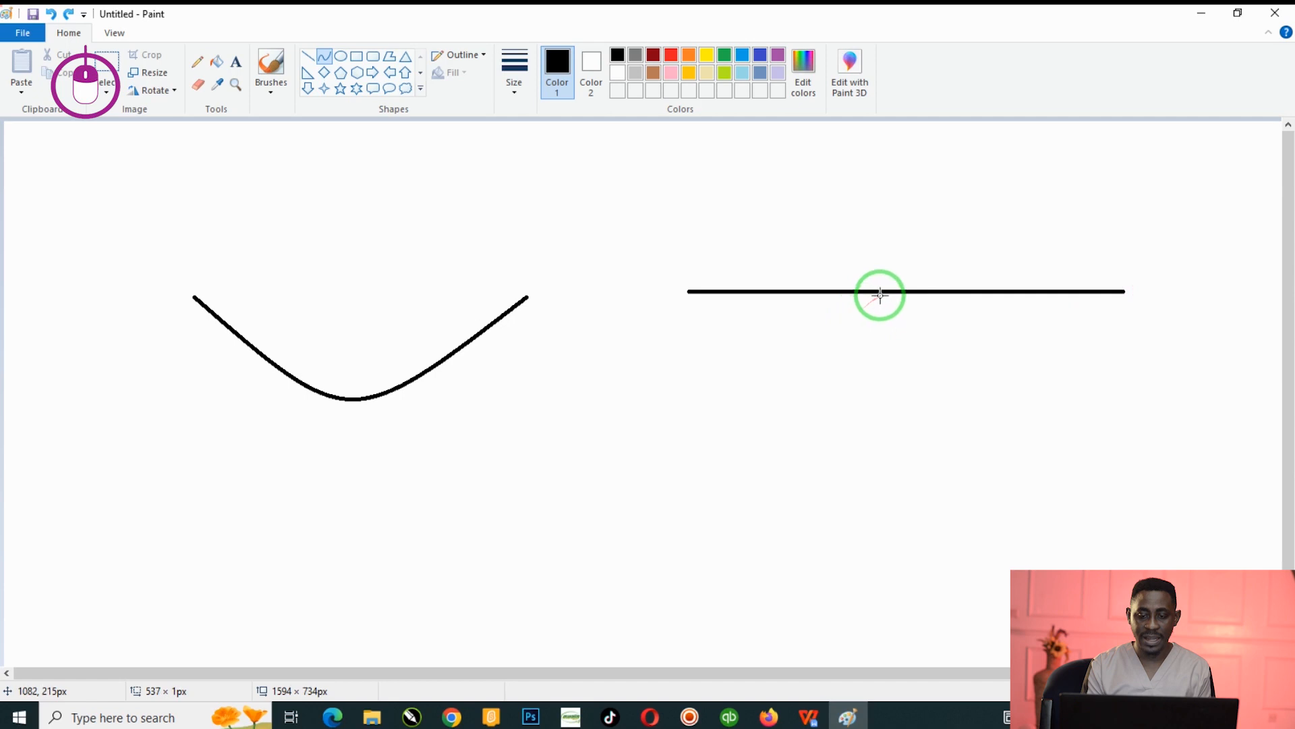
drag(882, 292, 877, 471)
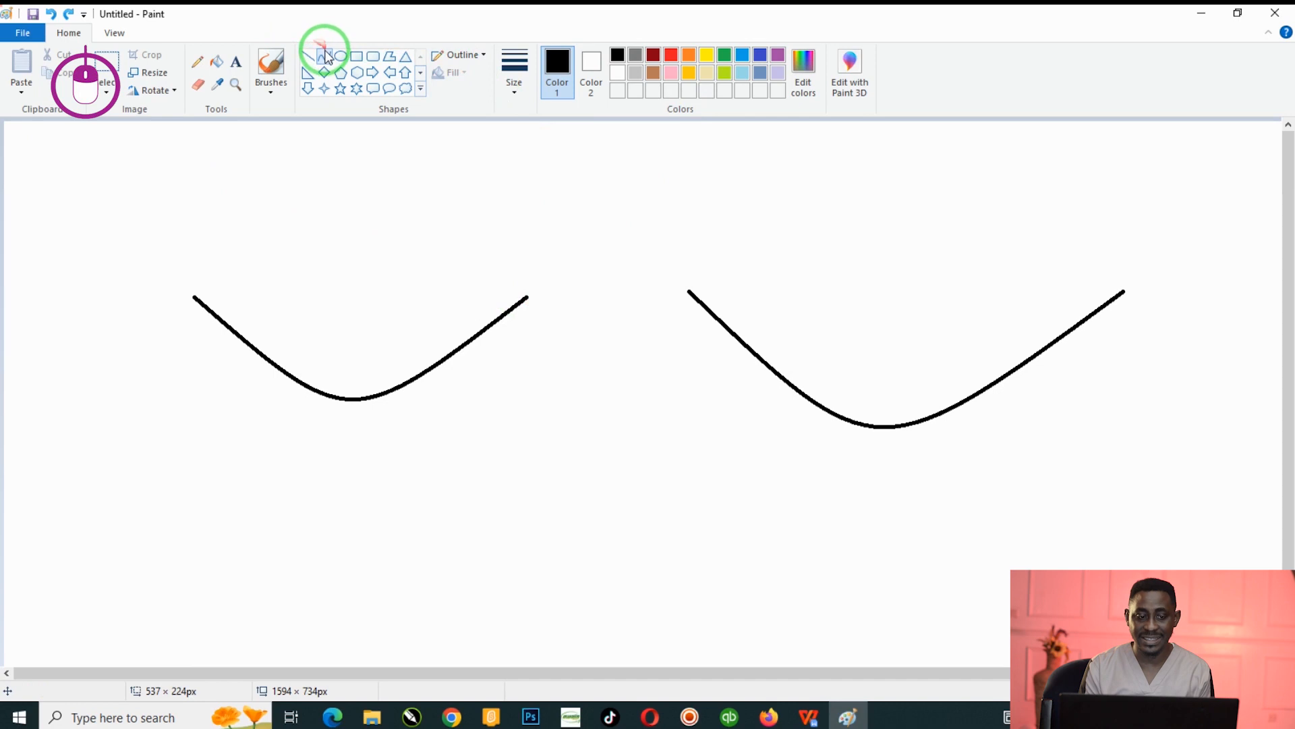
click(671, 224)
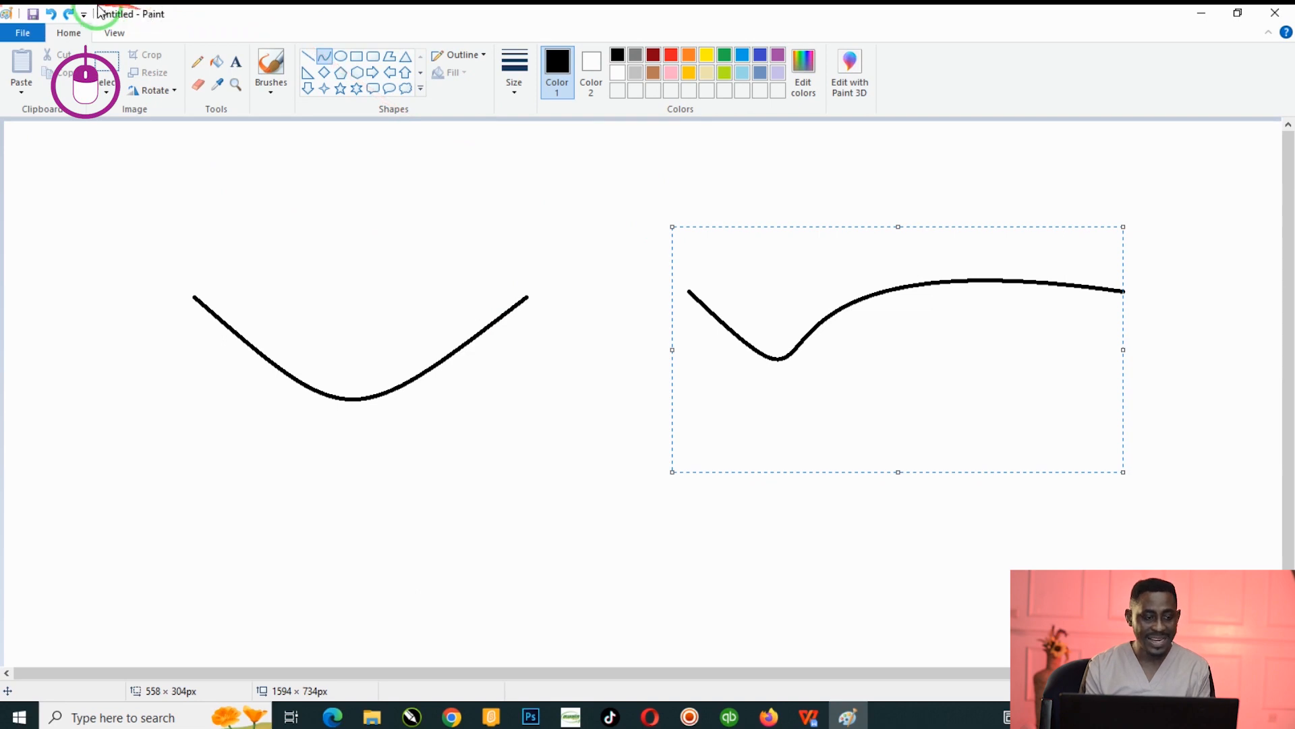
click(51, 13)
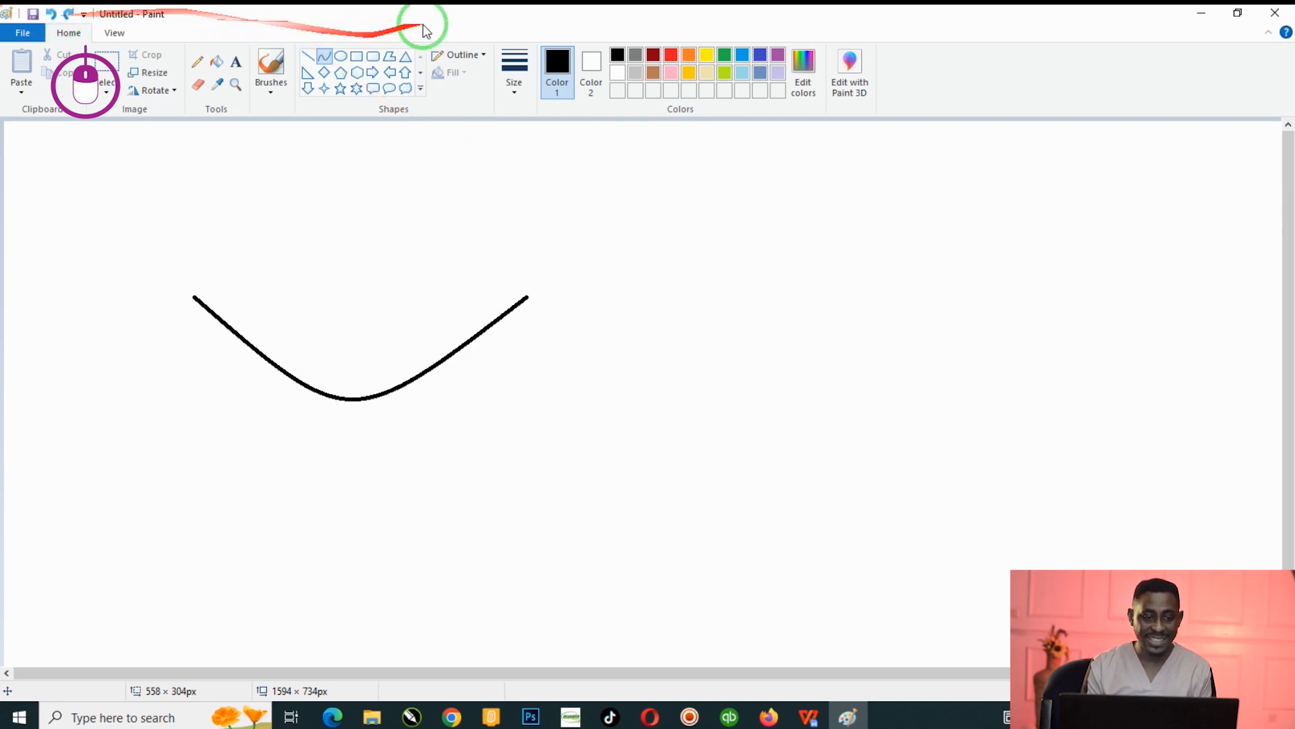
click(327, 57)
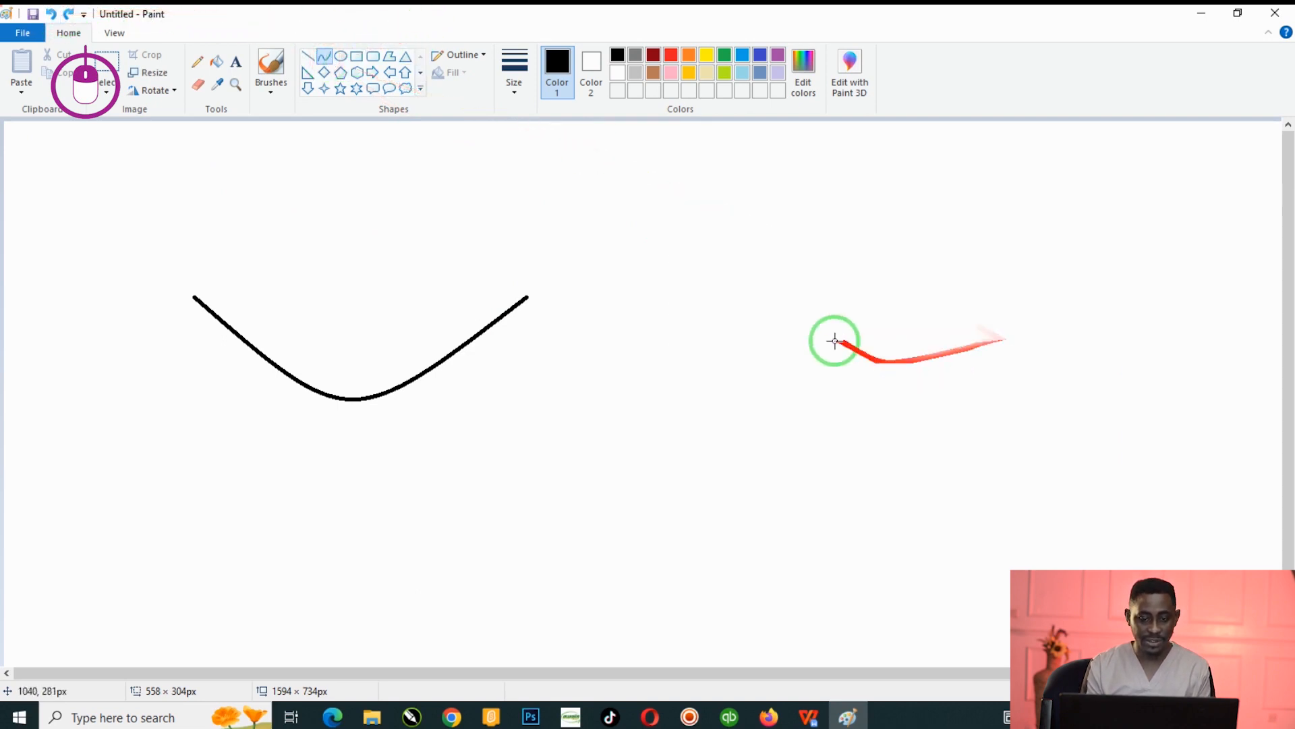
drag(670, 286, 1234, 287)
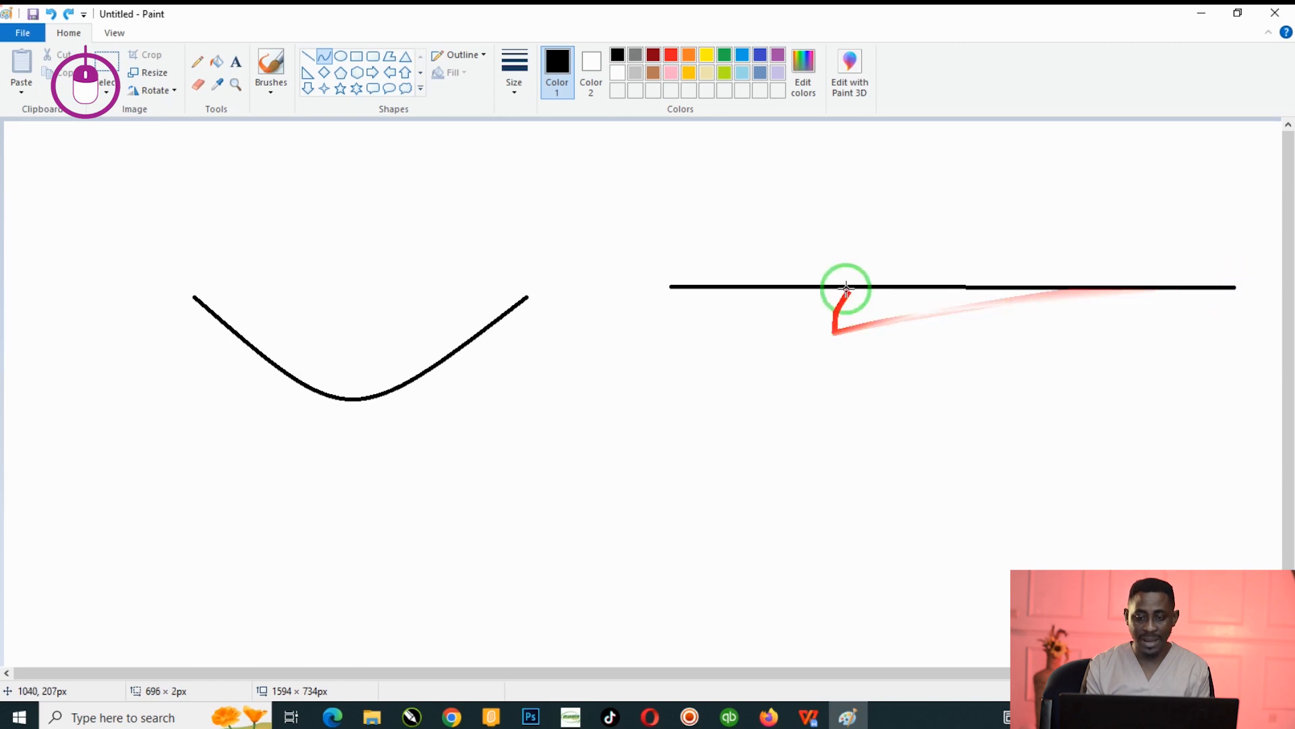
drag(927, 284, 906, 477)
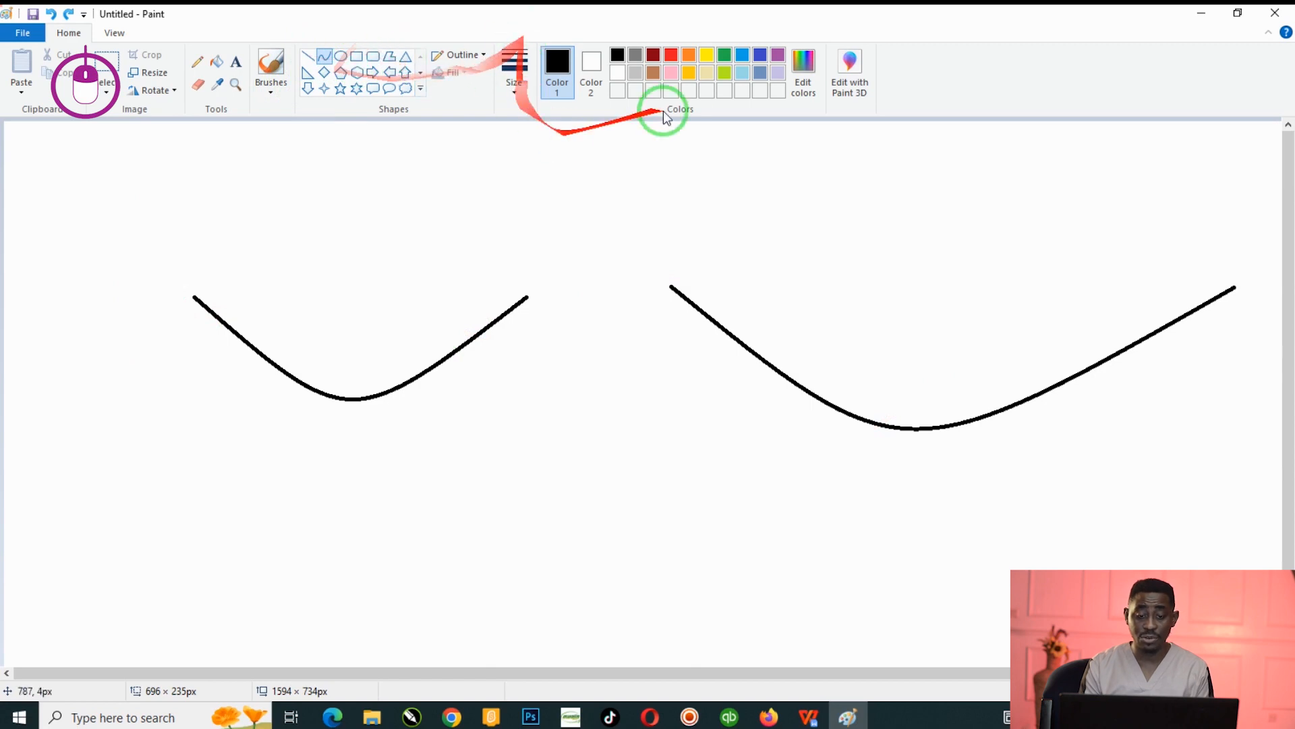
click(382, 200)
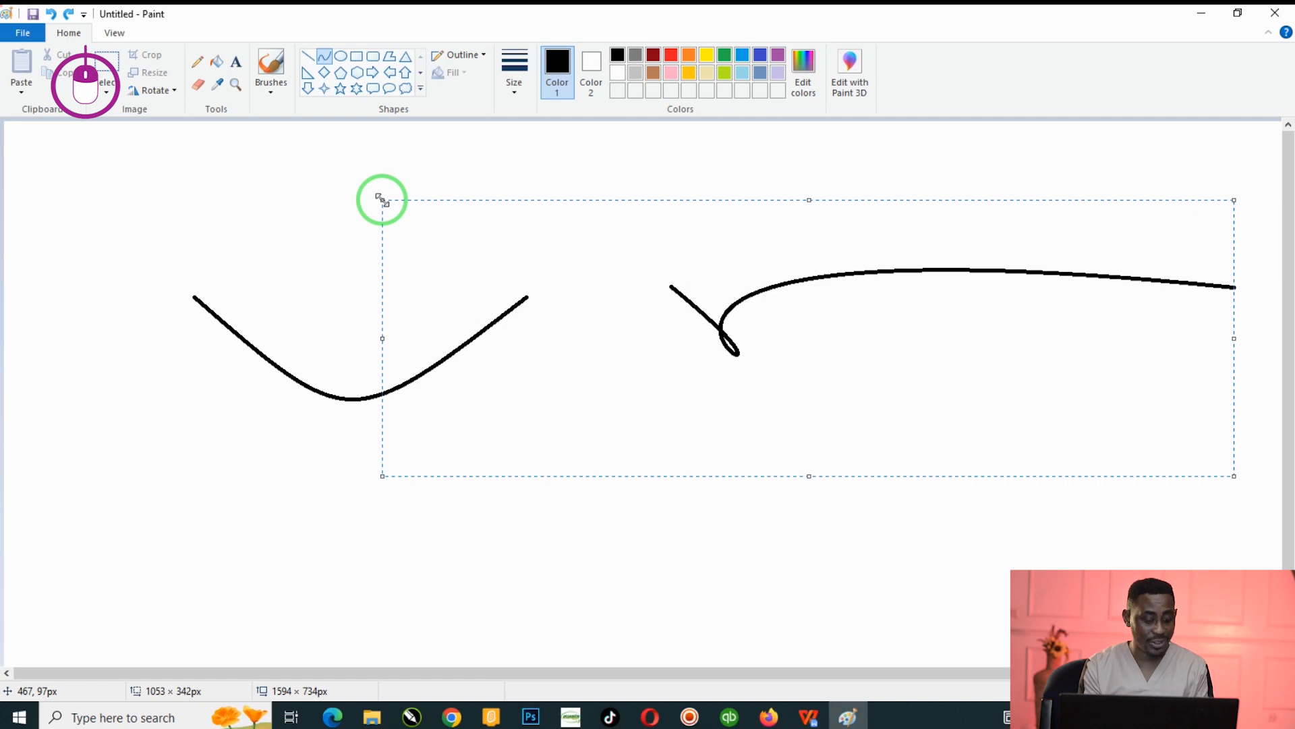
key(Delete)
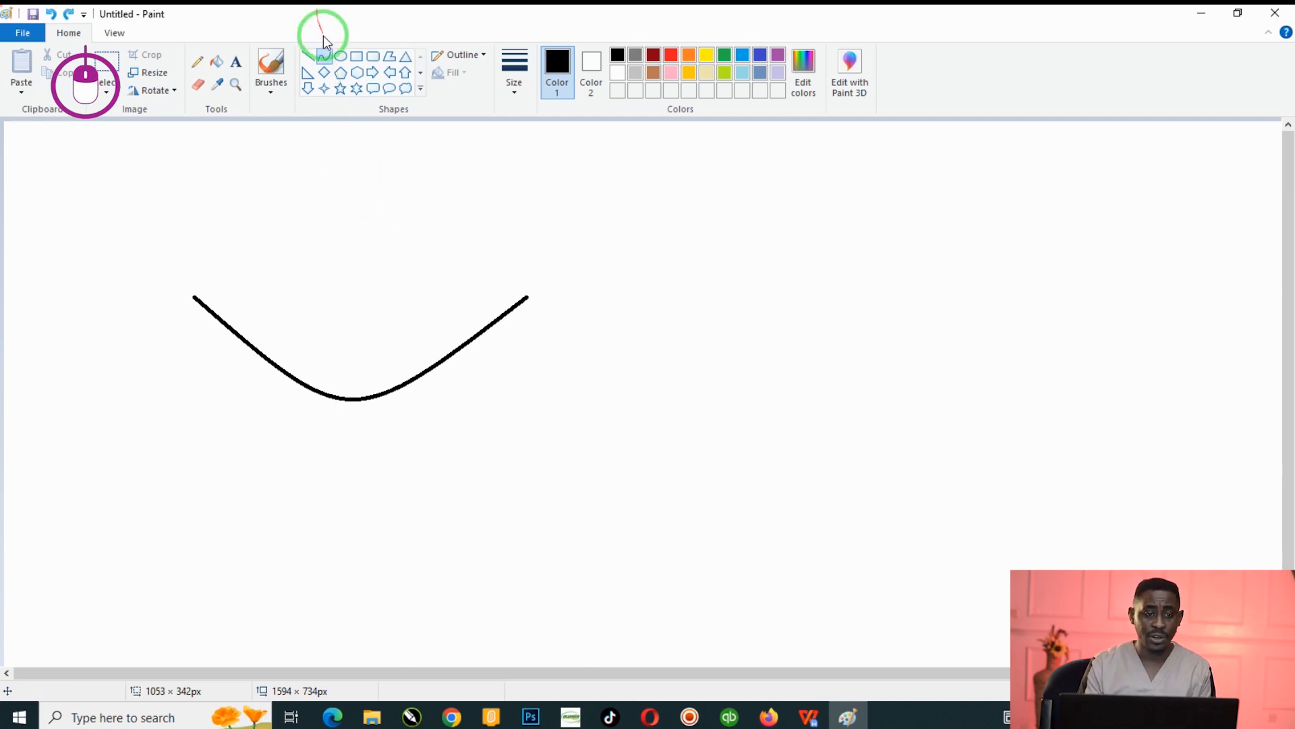
- Draw a second, wider curve about 616 px wide to the right of the first and bend its middle downward
click(323, 57)
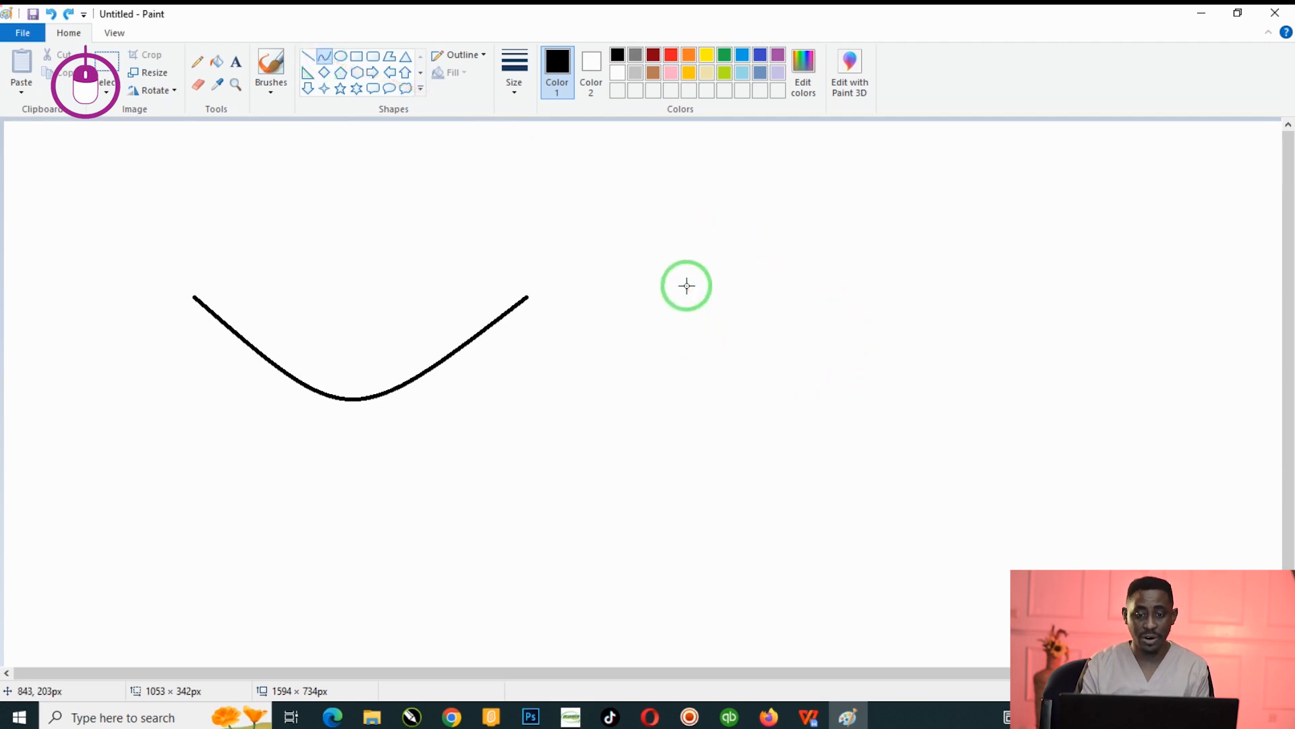
drag(687, 285, 1185, 287)
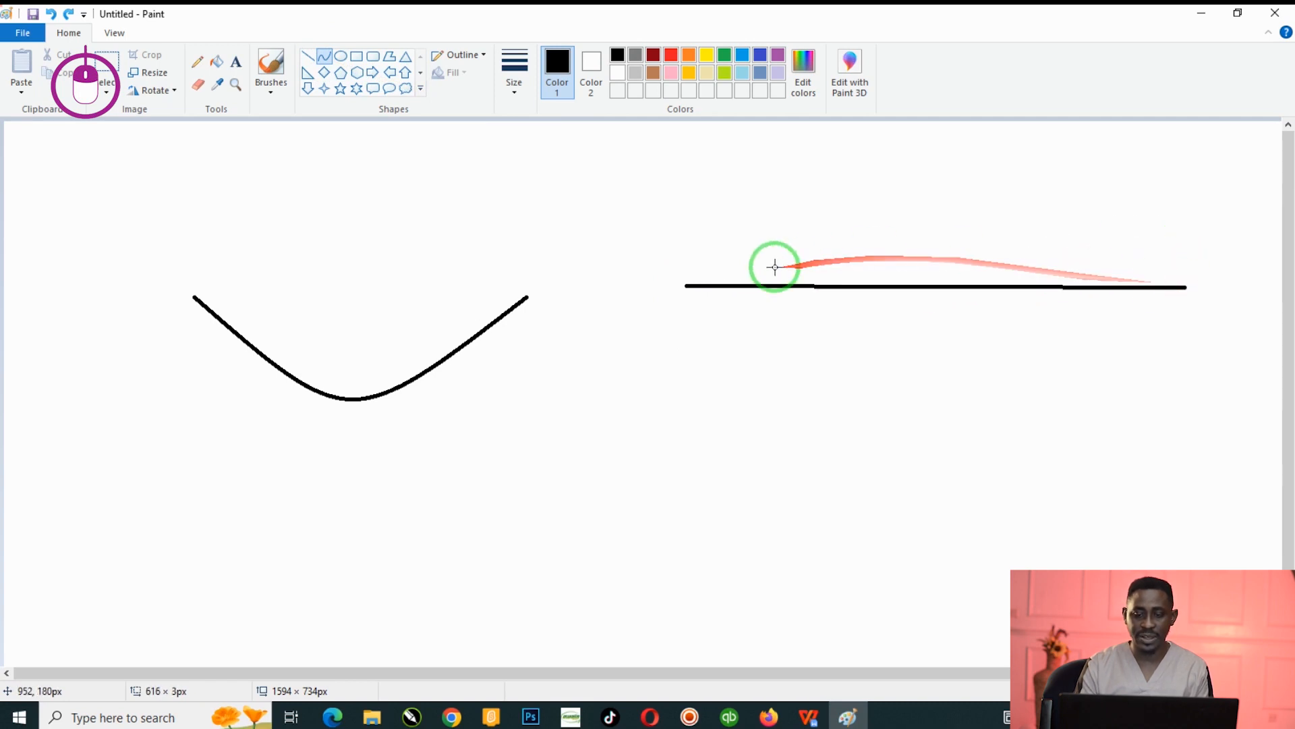
drag(921, 287, 919, 453)
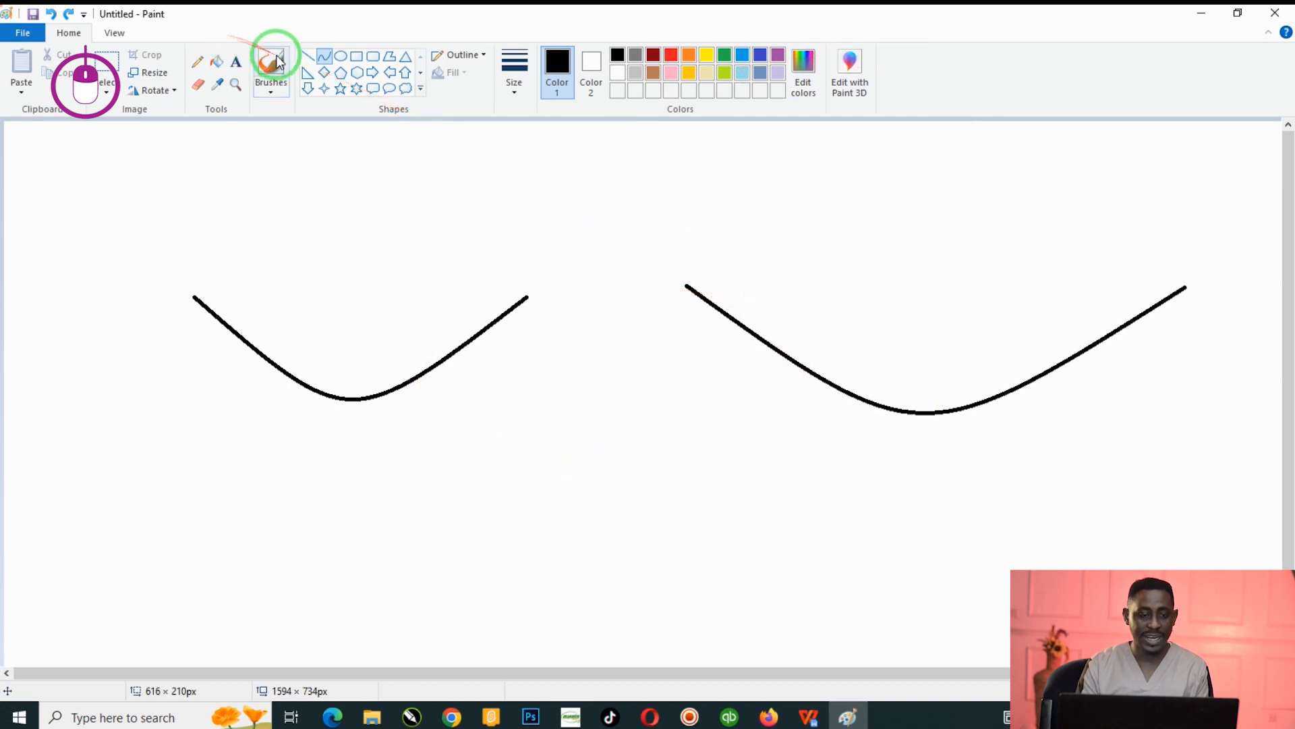
- Close both bowl-shaped curves with straight horizontal lines joining their upper ends
click(307, 56)
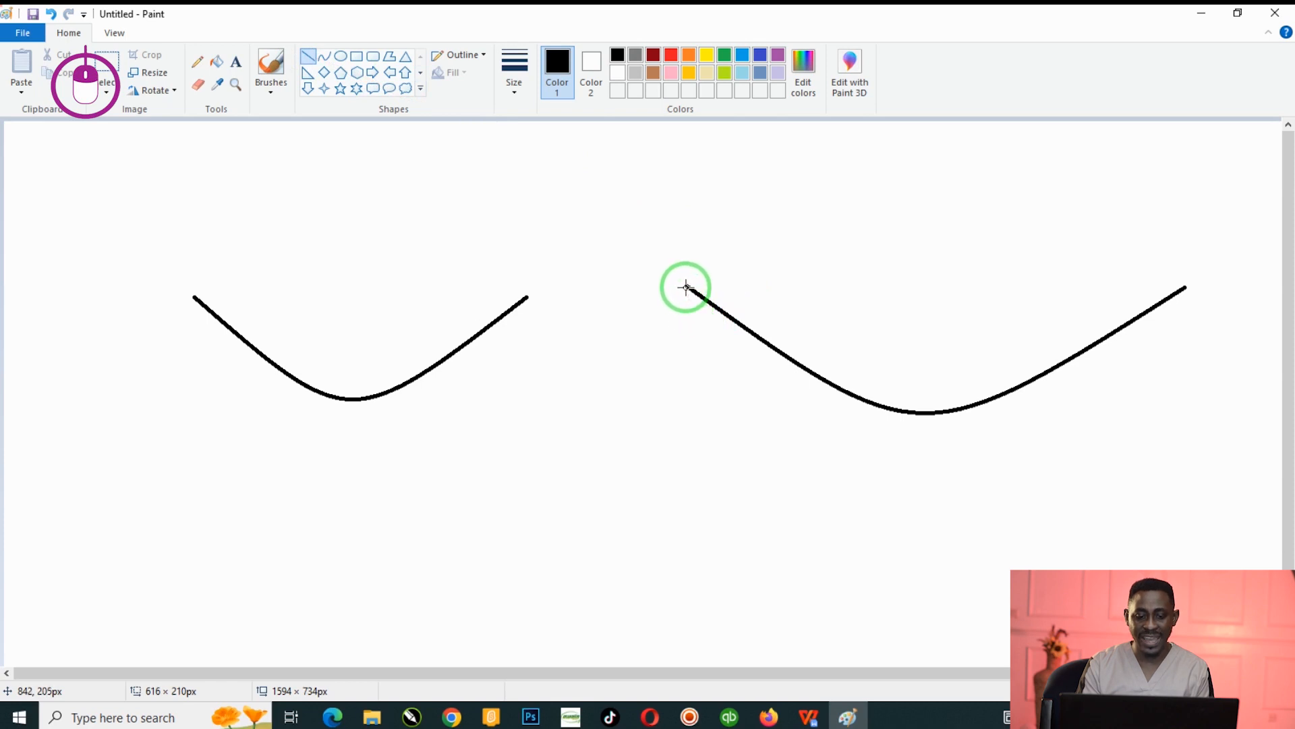
drag(686, 287, 1191, 286)
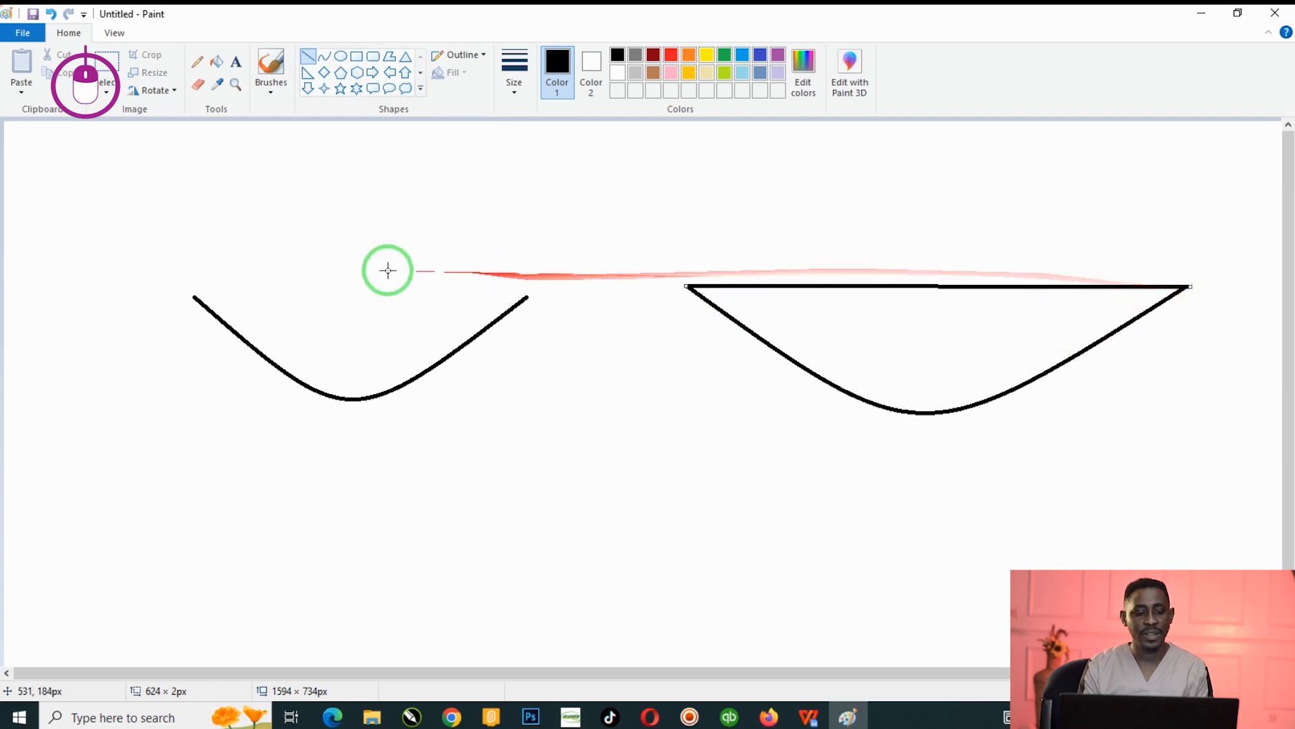
drag(194, 297, 528, 297)
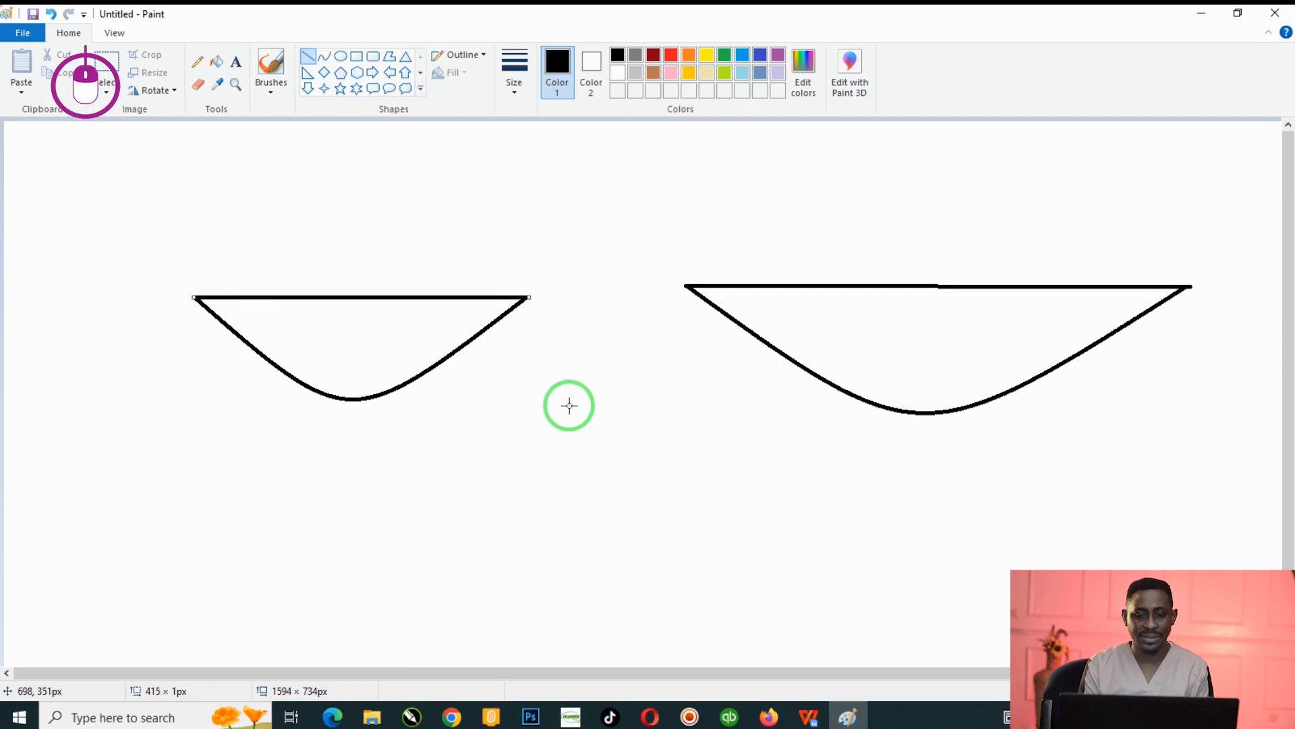
- Draw a vertical rectangle about 35 × 406 px between the bowls, with rounded rectangles about 87 × 115 px over its upper end and 87 × 118 px over its lower
click(357, 60)
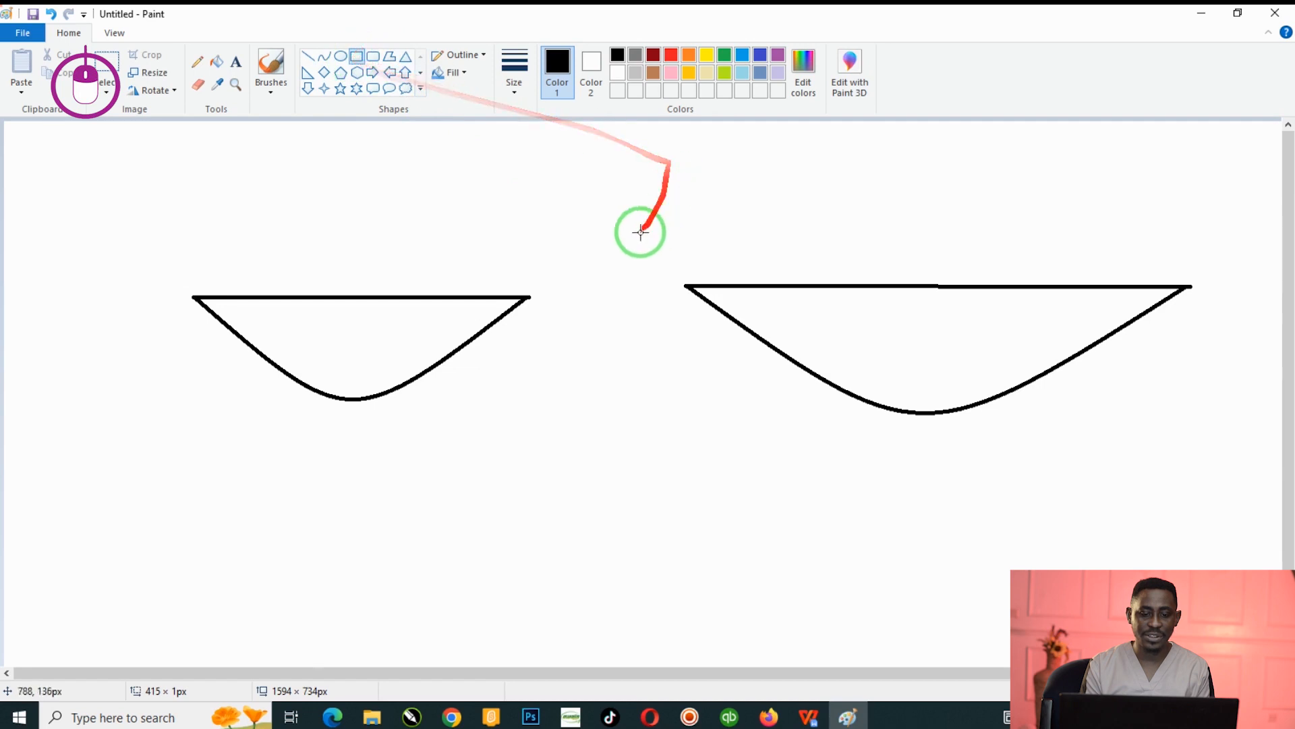
mouse_move(613, 224)
mouse_down()
mouse_move(673, 342)
mouse_move(643, 432)
mouse_move(659, 456)
mouse_move(659, 520)
mouse_move(643, 553)
mouse_up()
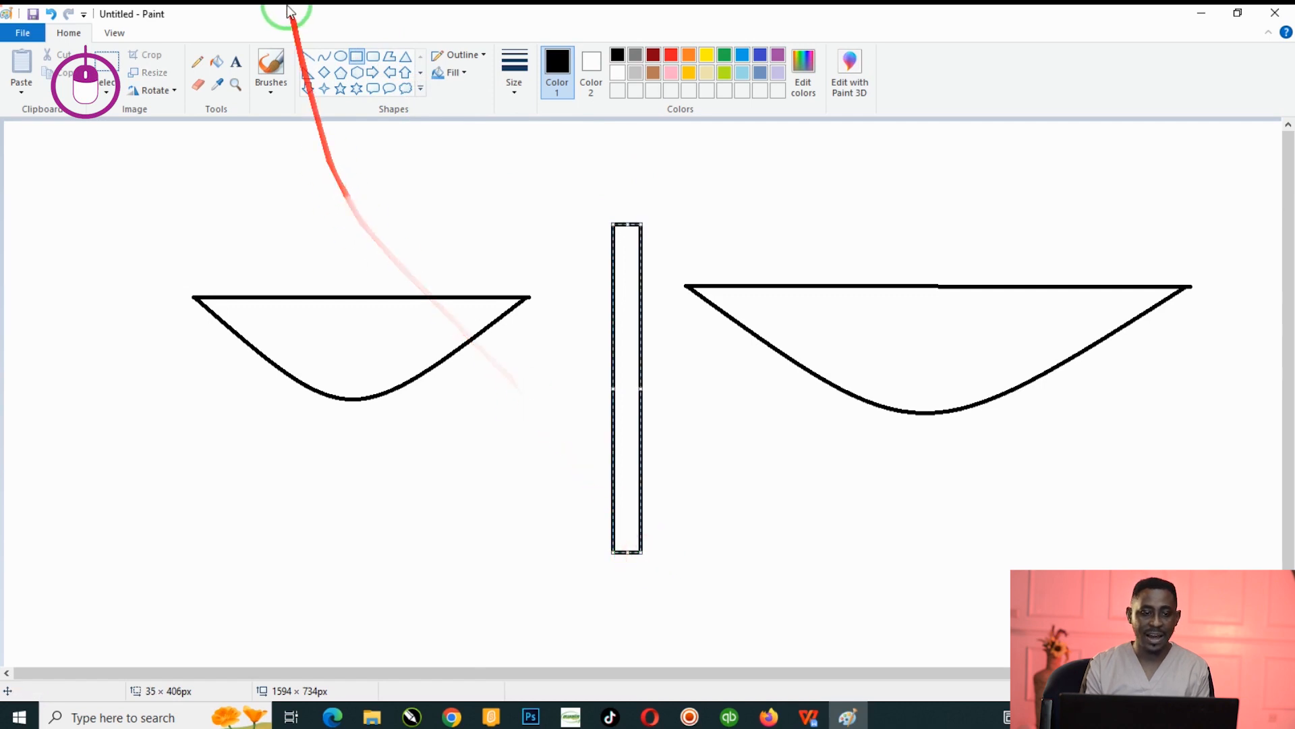
click(371, 55)
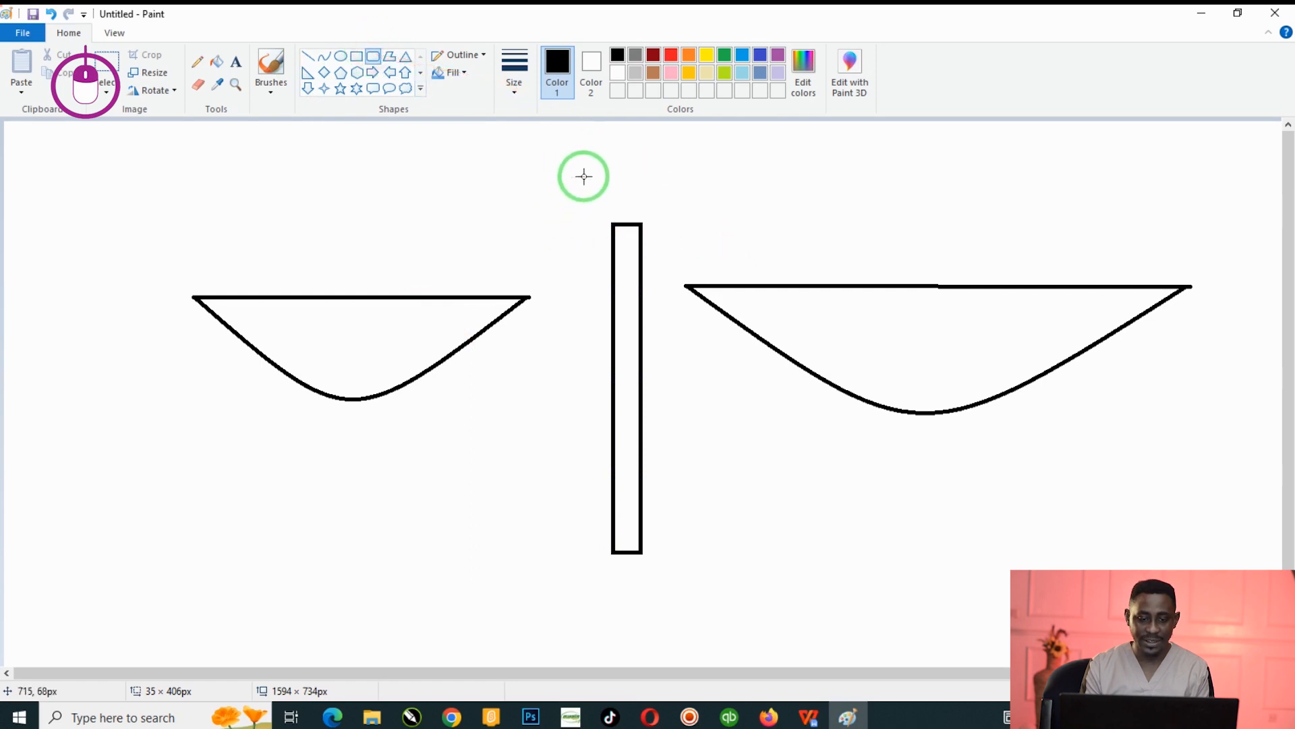
drag(584, 176, 655, 268)
drag(613, 200, 623, 199)
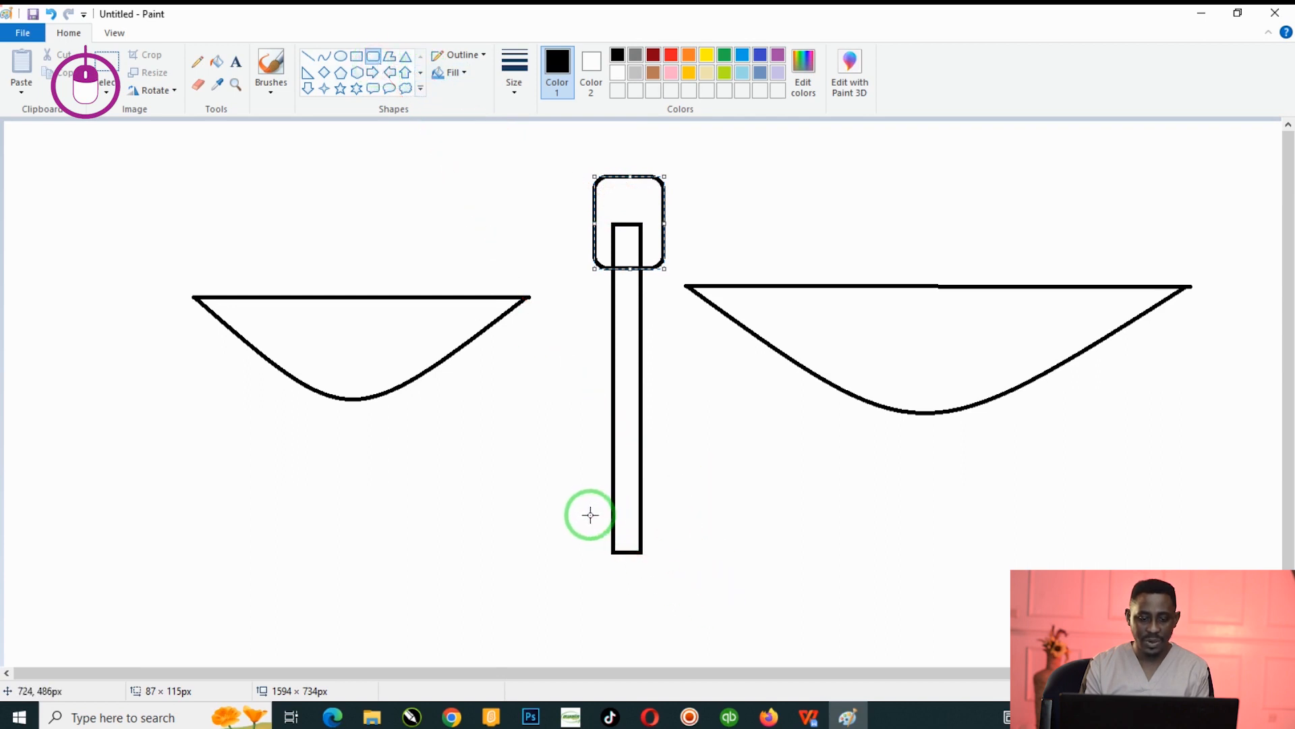
mouse_move(587, 515)
mouse_down()
mouse_move(702, 578)
mouse_move(652, 622)
mouse_move(656, 610)
mouse_up()
drag(610, 566, 617, 555)
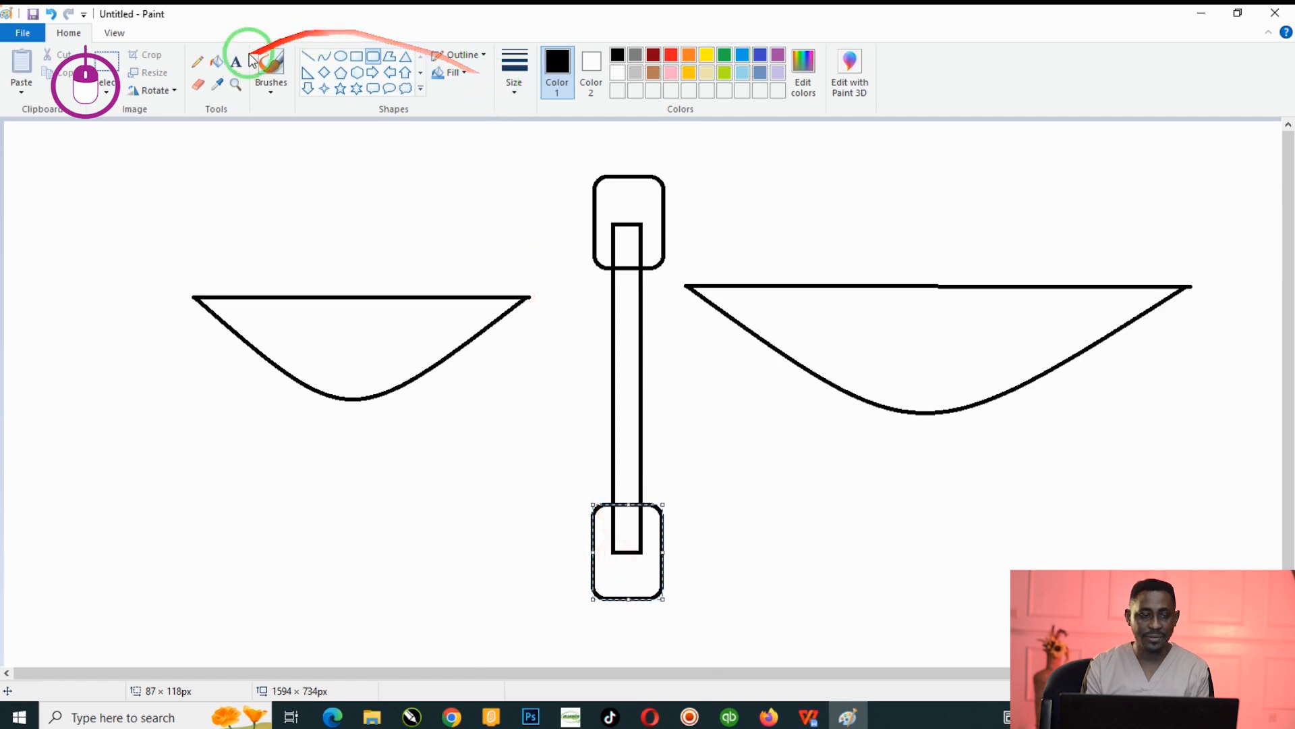
- Fill the vertical bar, both rounded end pieces and their outlines with brown
click(214, 70)
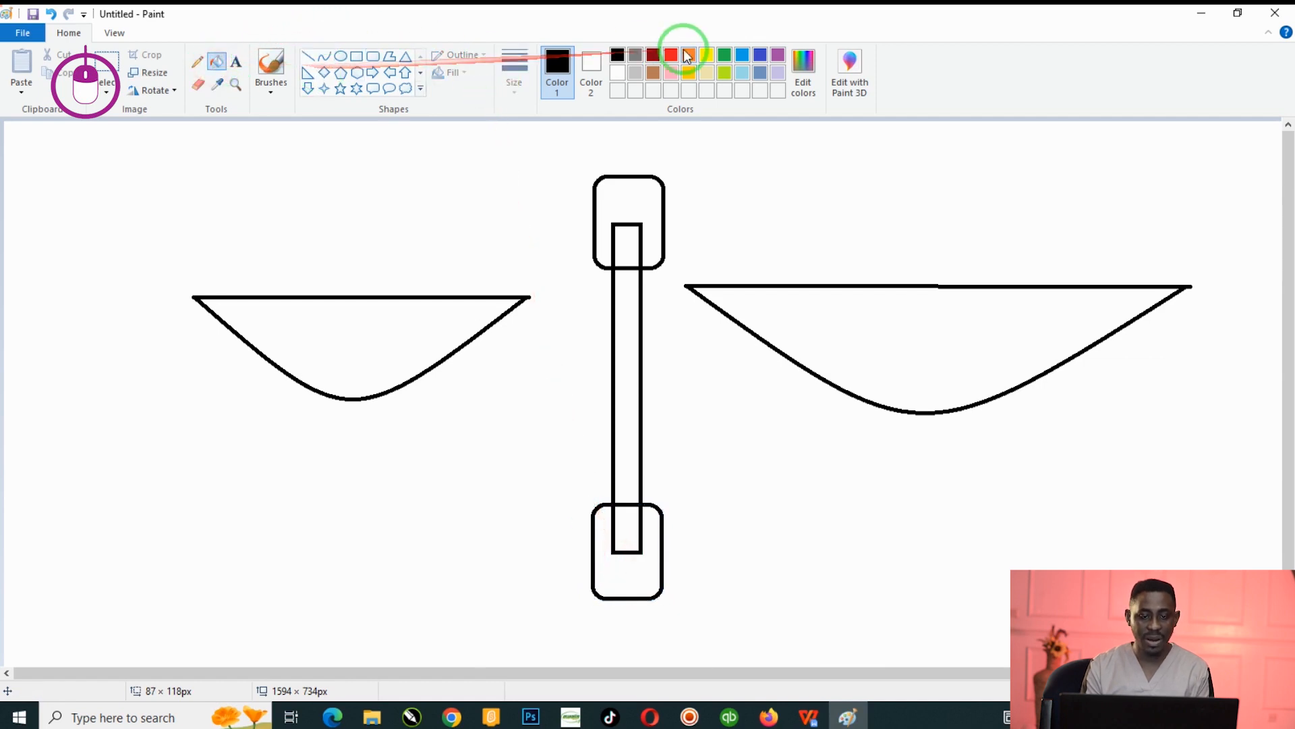
click(653, 73)
click(642, 240)
click(631, 238)
click(638, 198)
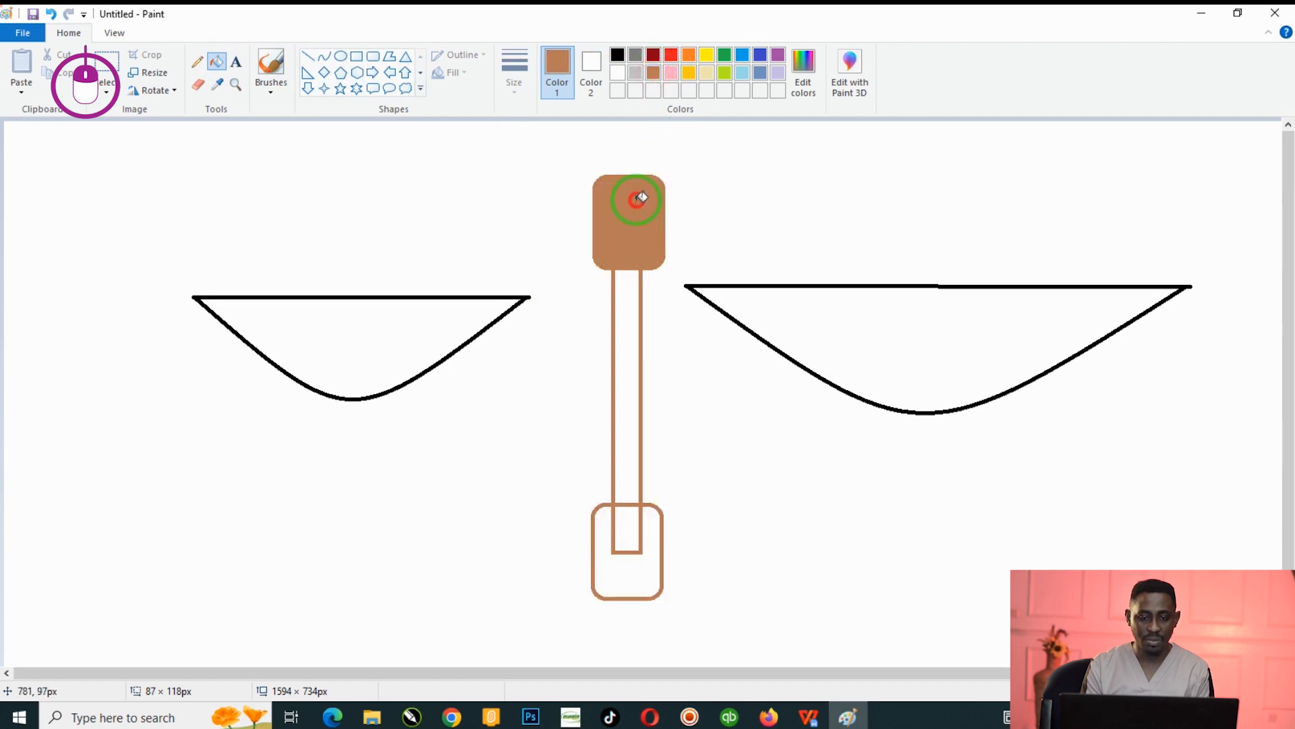
click(622, 302)
click(621, 530)
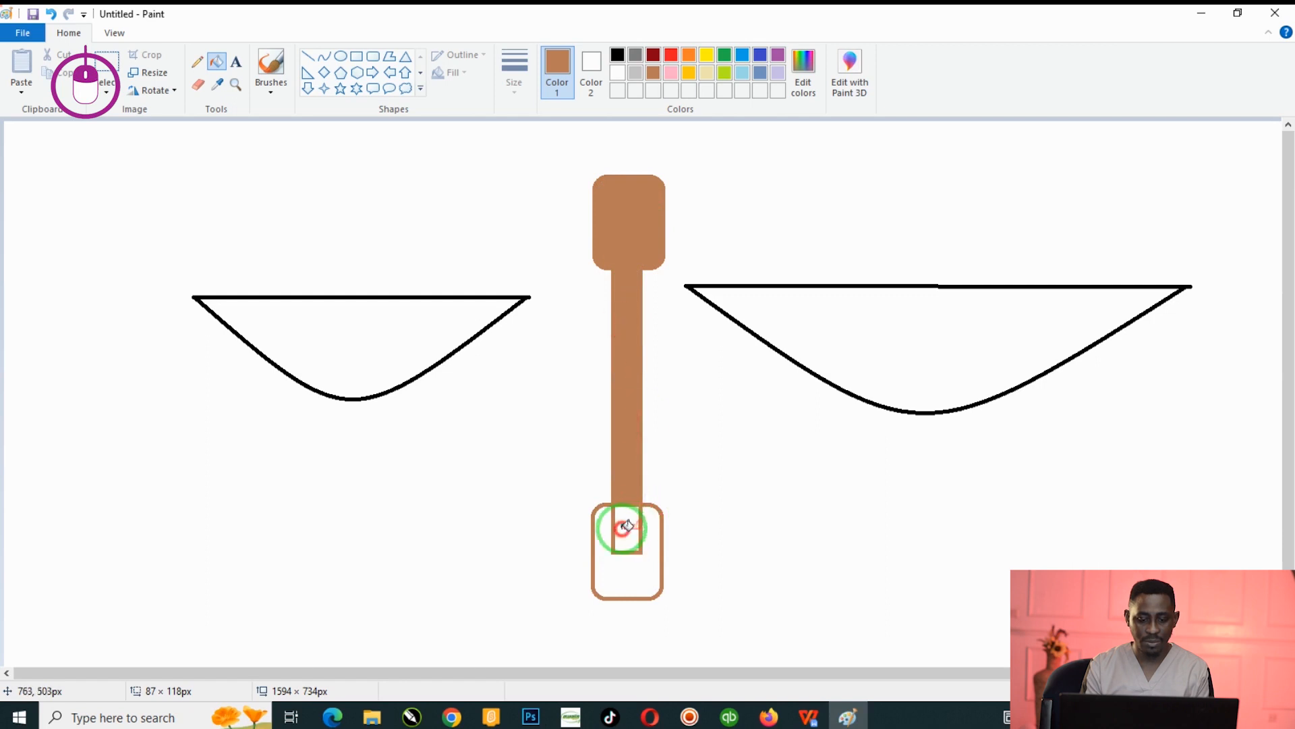
click(652, 565)
- Fill both bowl shapes and their black outlines with the same brown
click(809, 324)
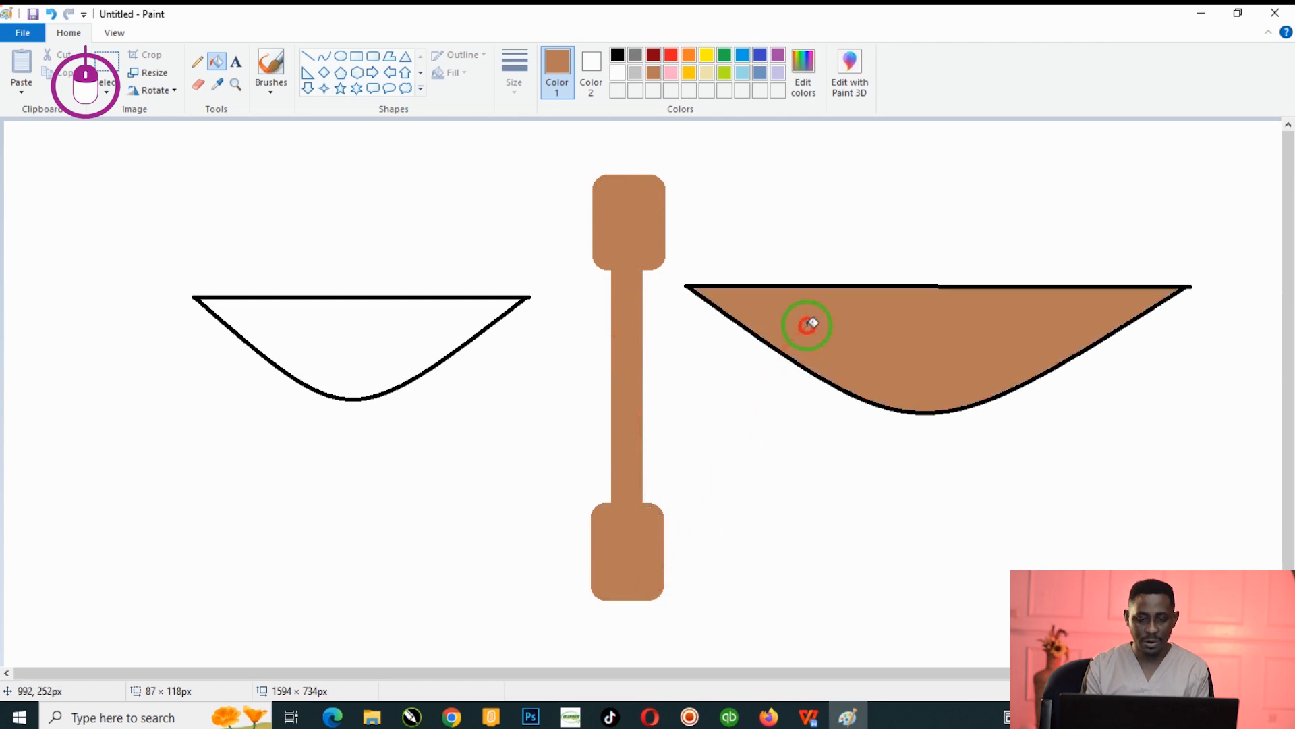
click(799, 285)
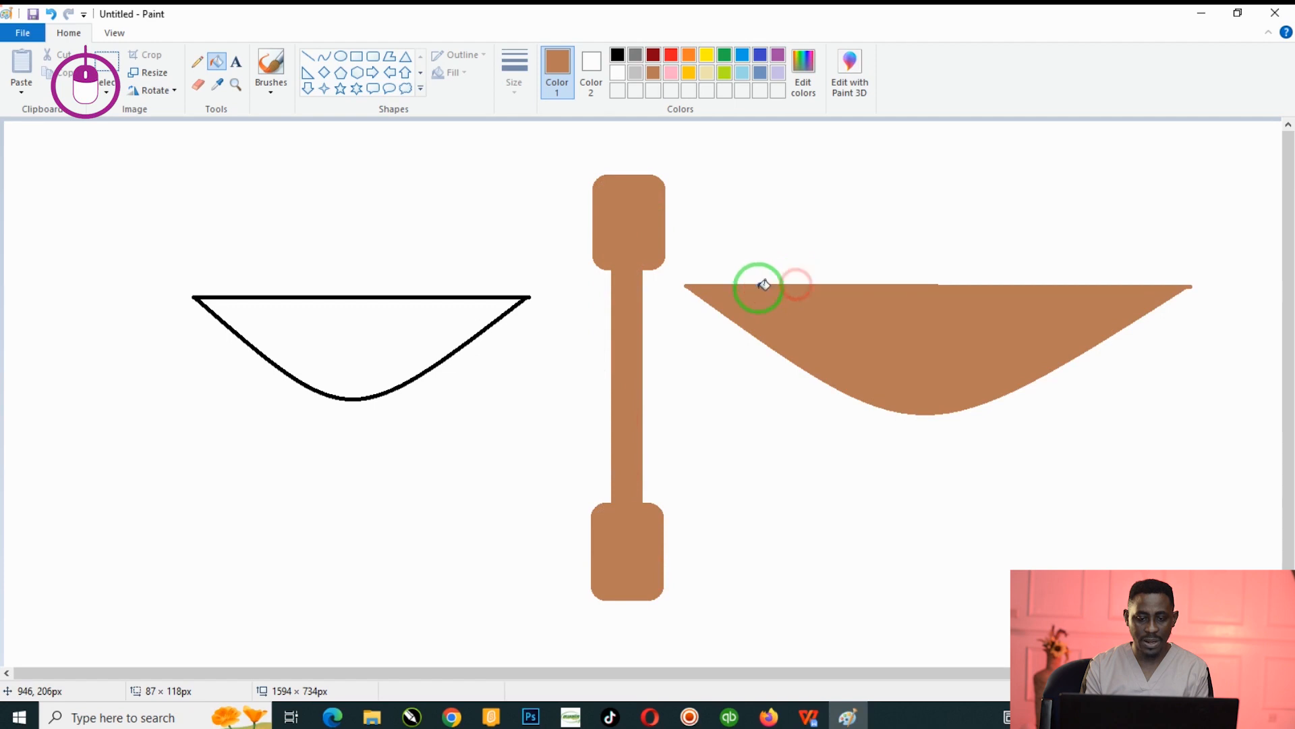
click(301, 339)
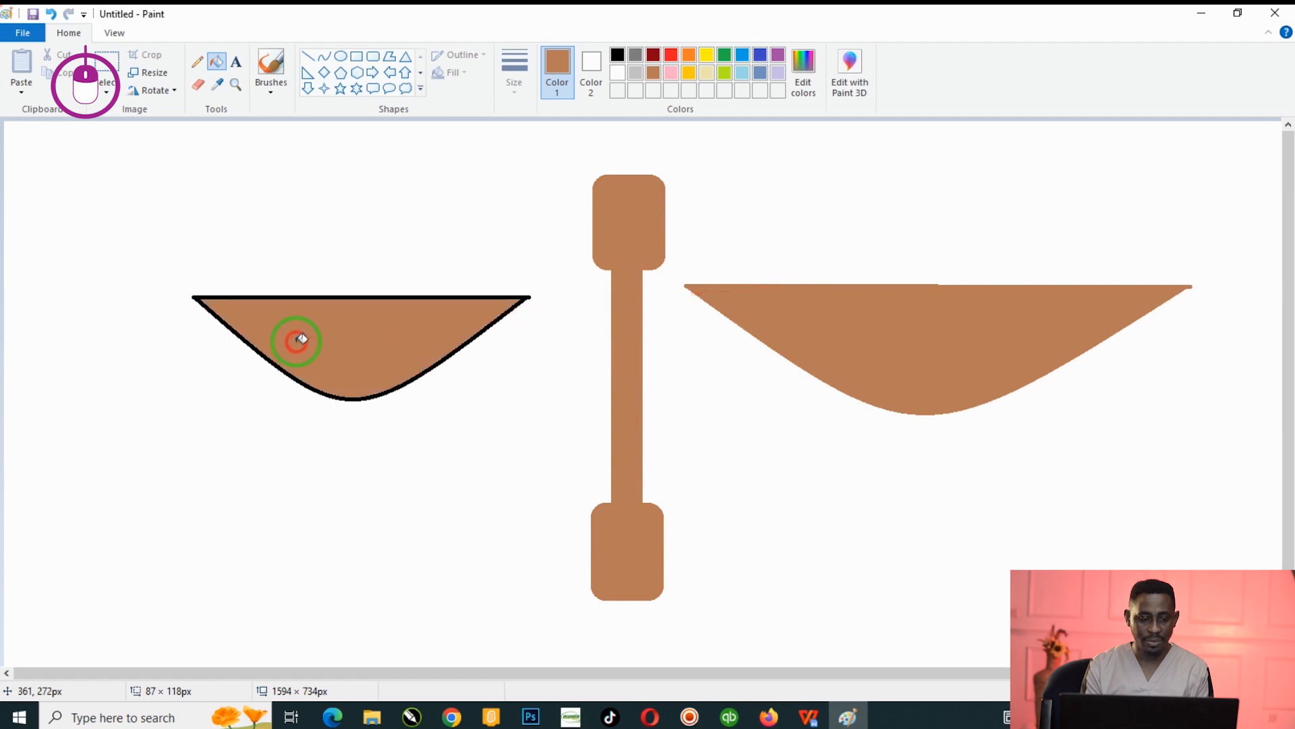
click(308, 295)
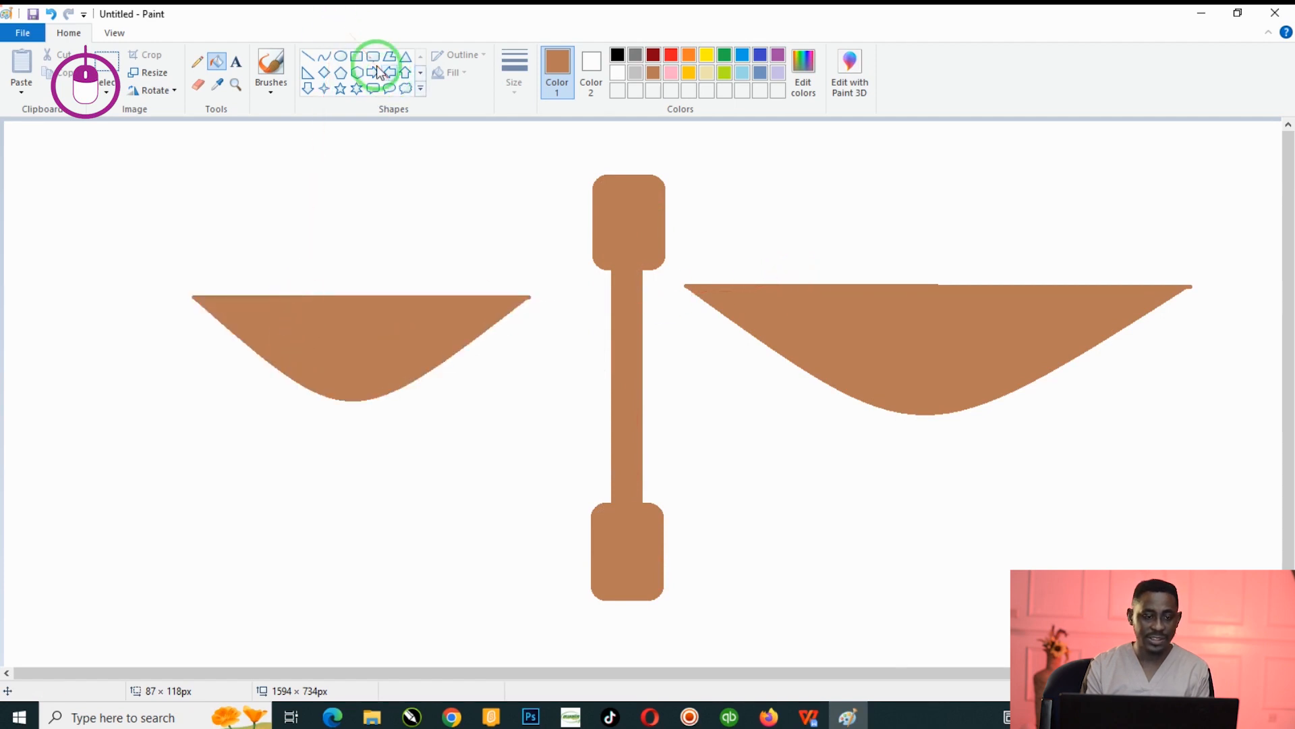
- Draw a vertical rectangle about 41 × 398 px left of the smaller bowl, with rounded rectangles about 85 × 142 px and 89 × 140 px over its upper and lower ends
click(357, 60)
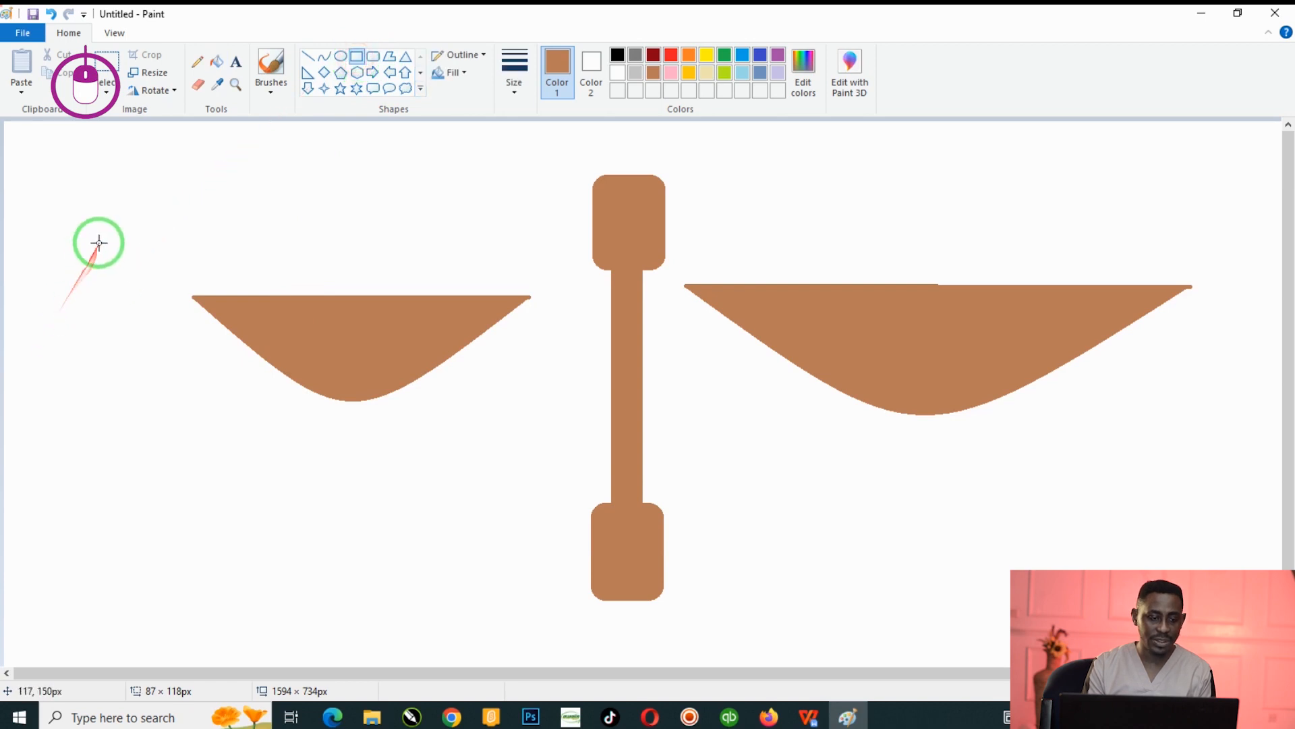
drag(122, 211, 156, 533)
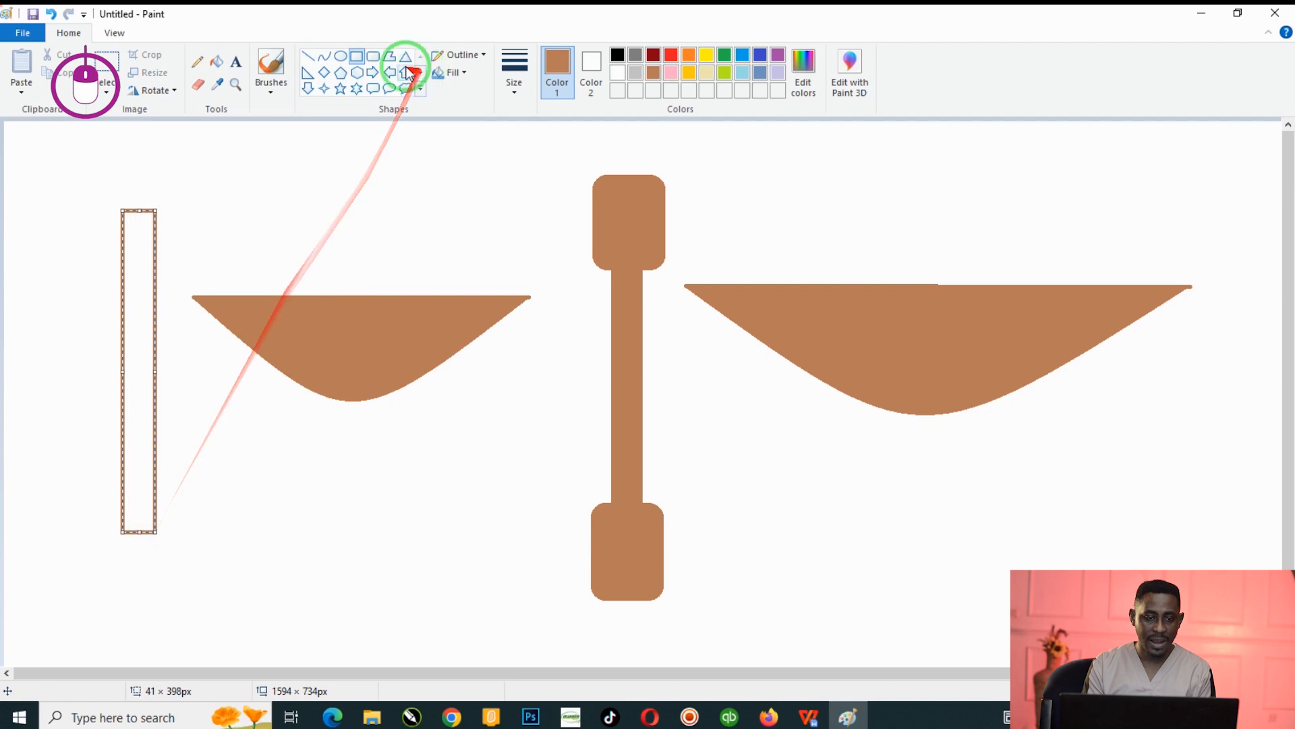
click(373, 57)
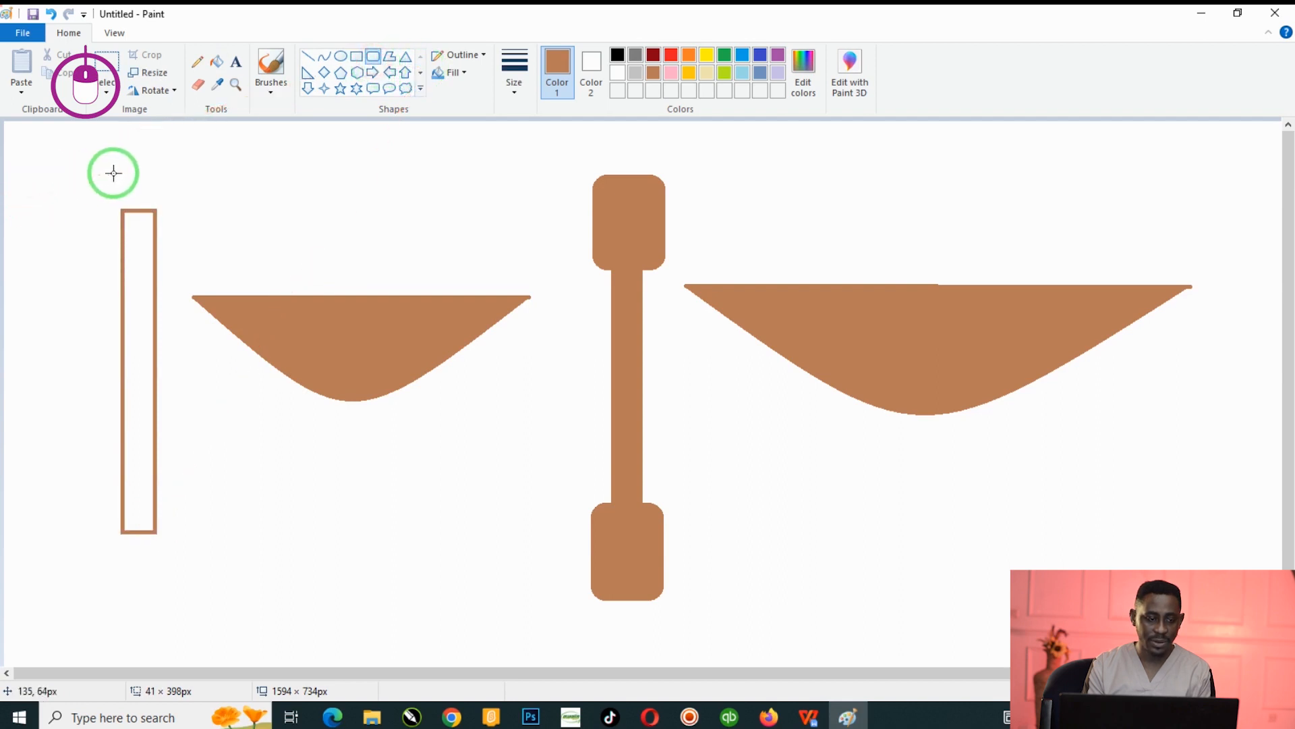
drag(98, 170, 168, 285)
drag(124, 237, 135, 226)
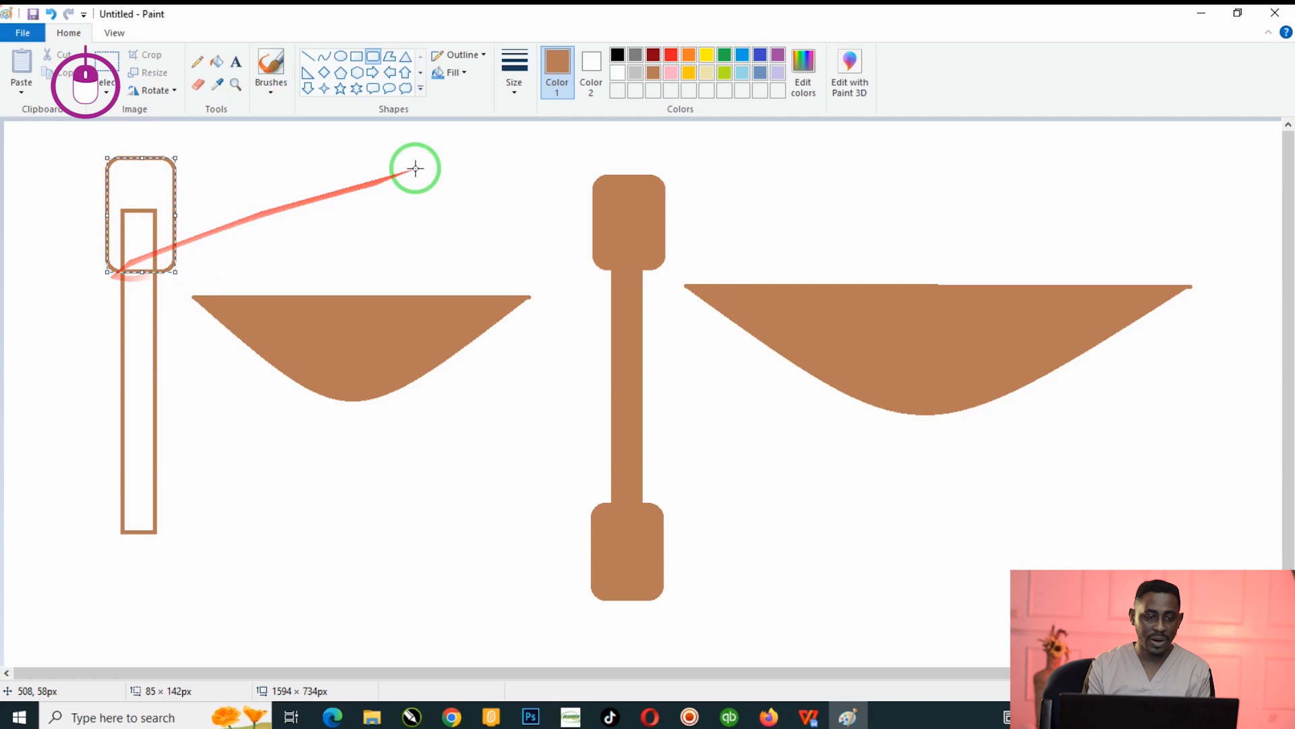
click(377, 59)
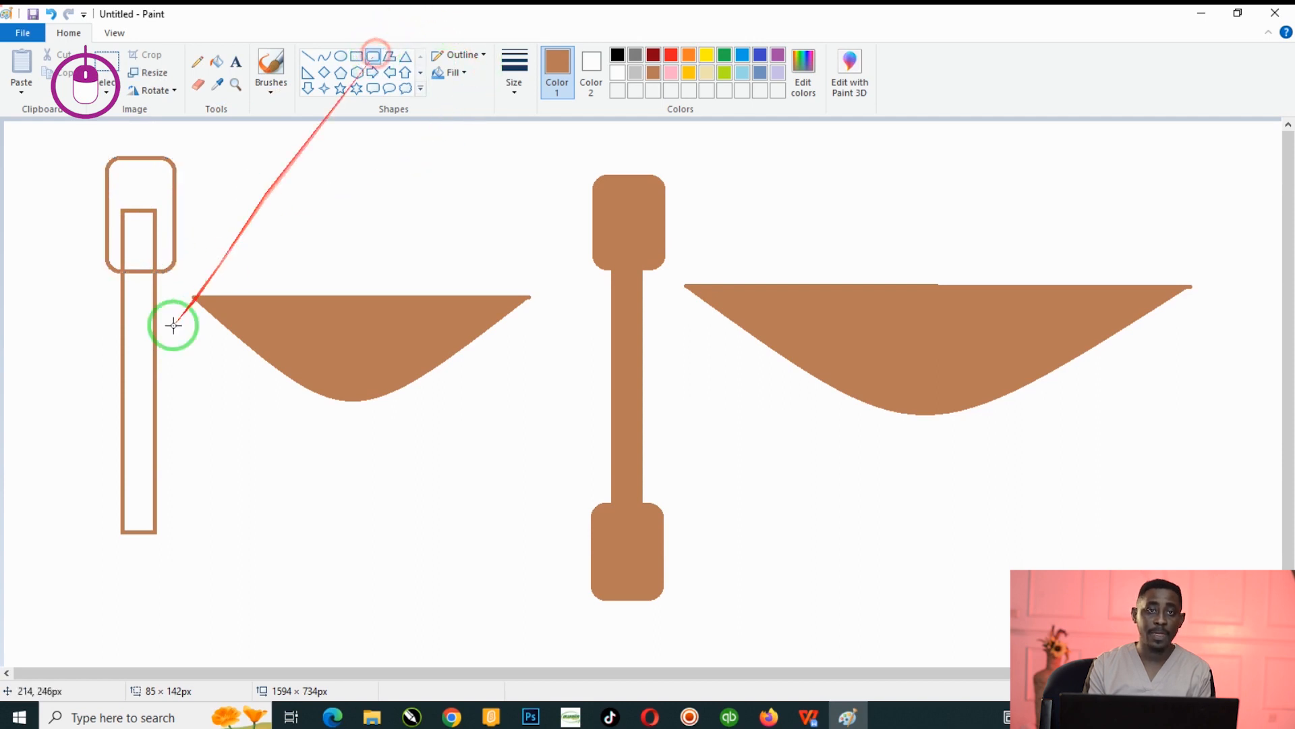
drag(94, 486, 166, 599)
drag(114, 561, 125, 551)
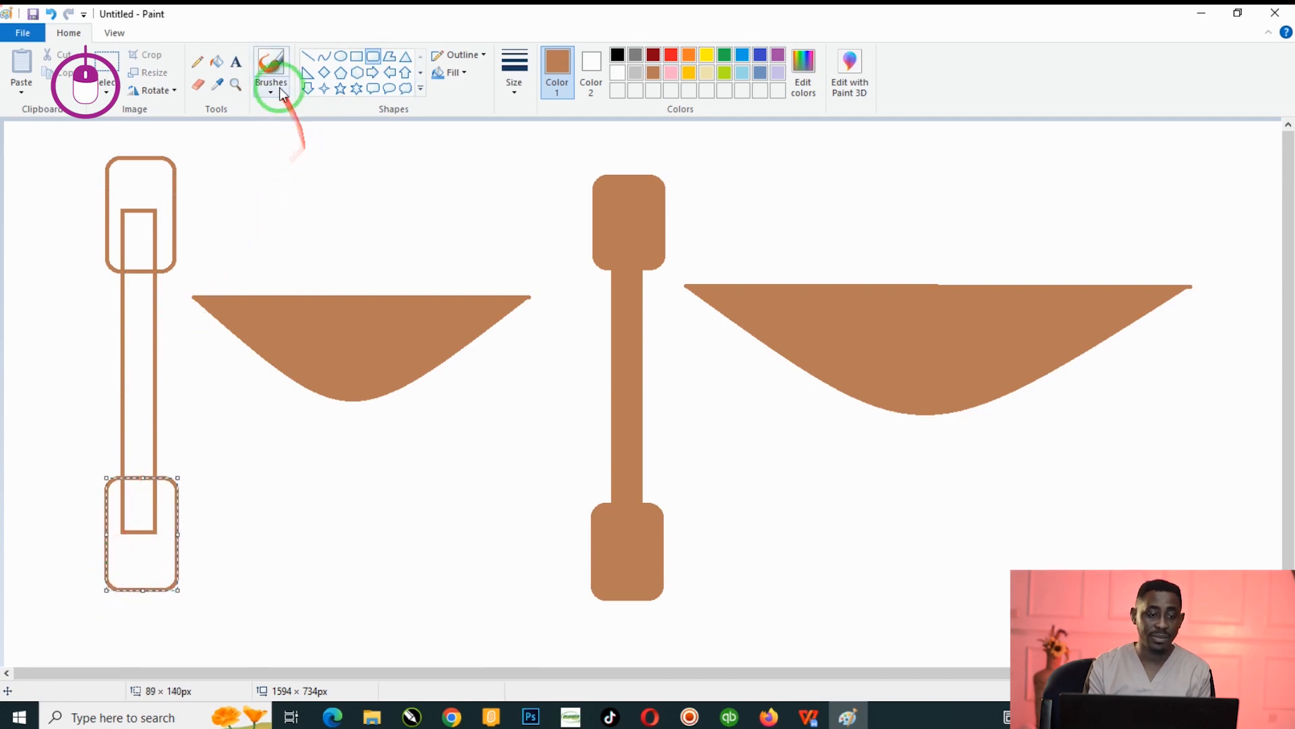
- Fill the new vertical bar and both of its rounded end pieces with brown
click(217, 62)
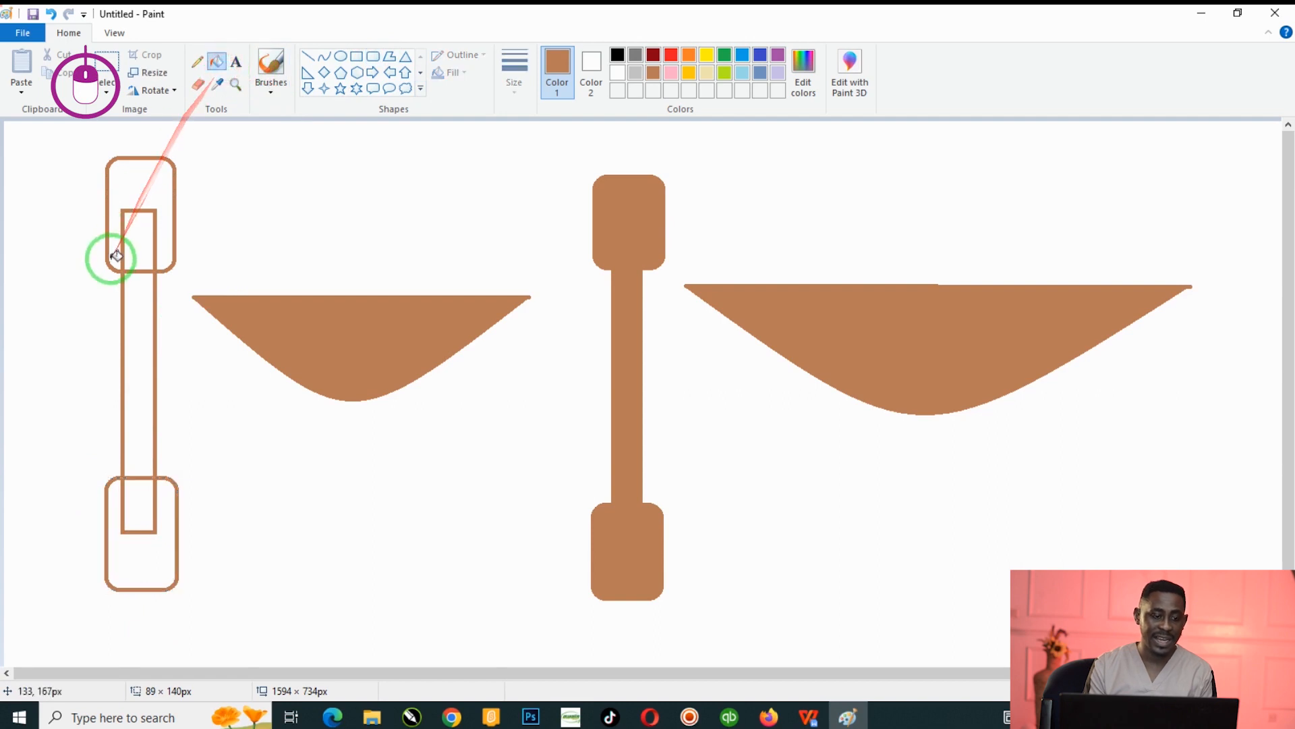
click(135, 251)
click(138, 189)
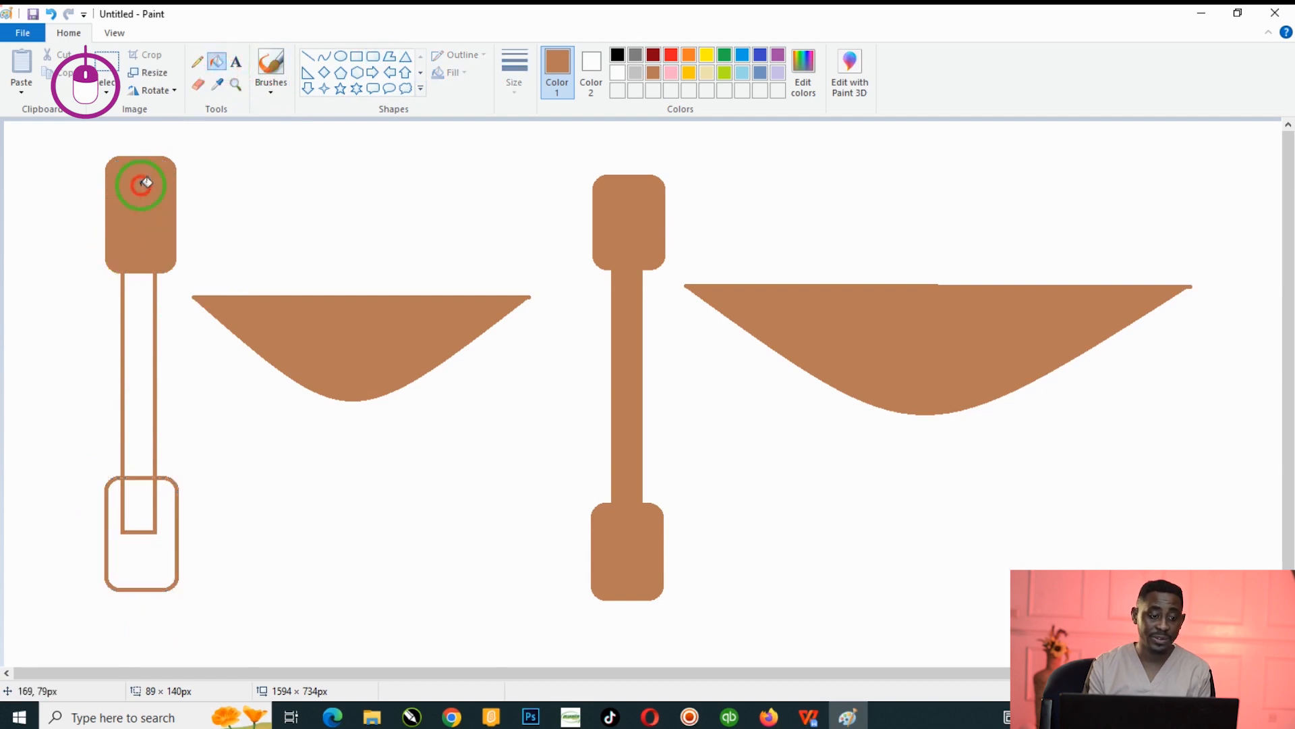
click(143, 325)
click(131, 513)
click(157, 553)
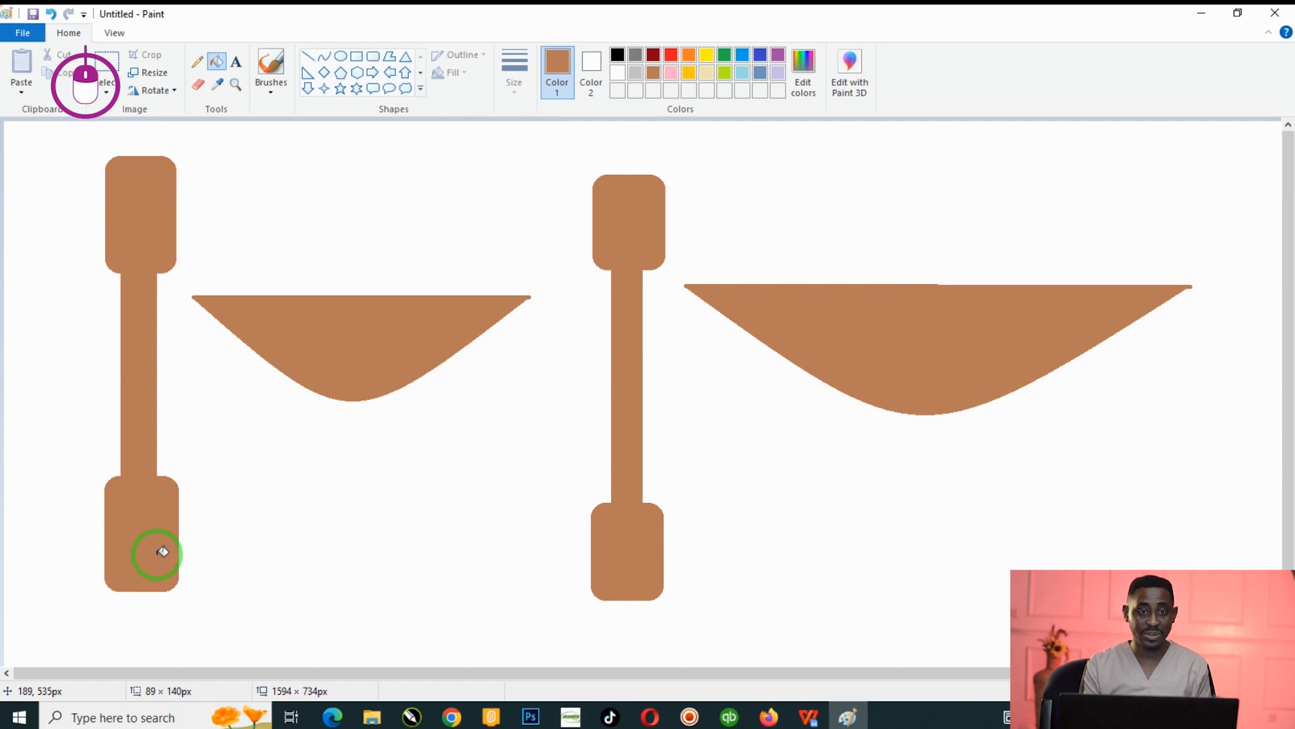
- Undo the most recent brown fills on the leftmost bar and its rounded end pieces
key(ctrl+z)
key(ctrl+z)
key(ctrl+z)
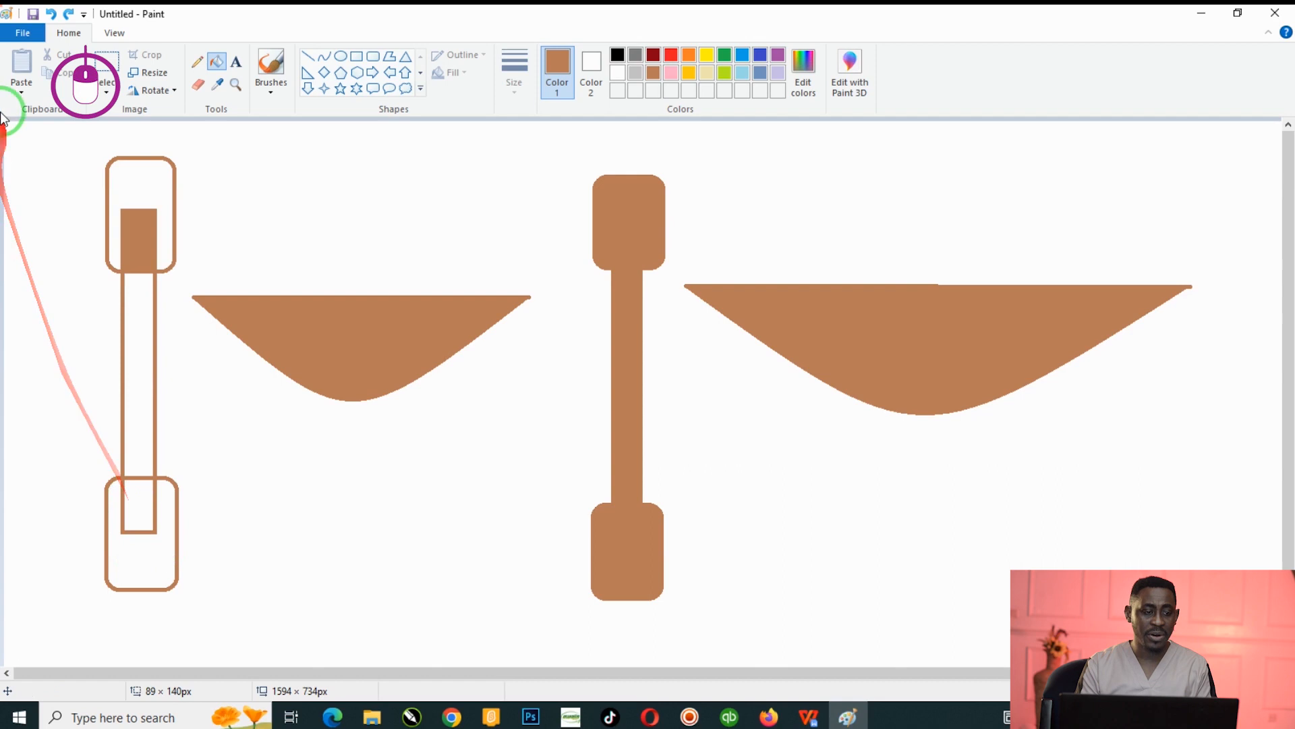
- Start a new blank picture, discarding the changes to the untitled drawing
click(11, 33)
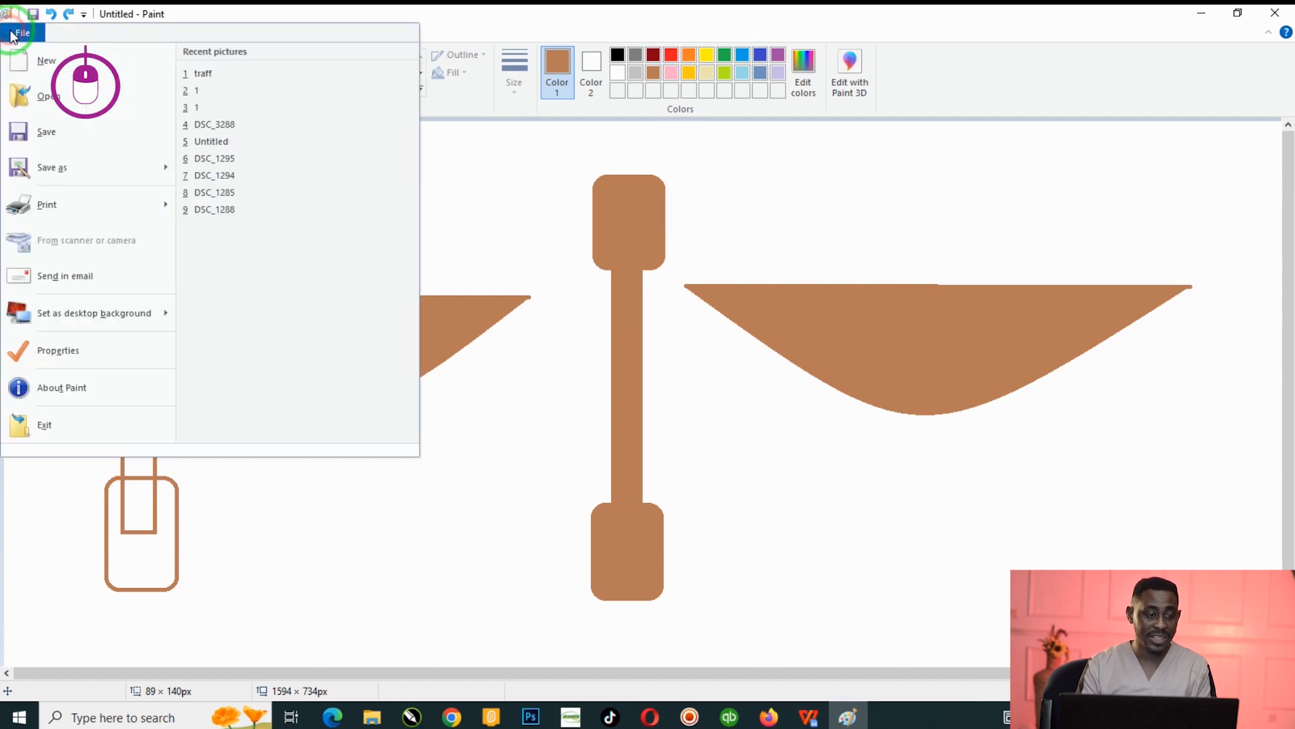
click(48, 72)
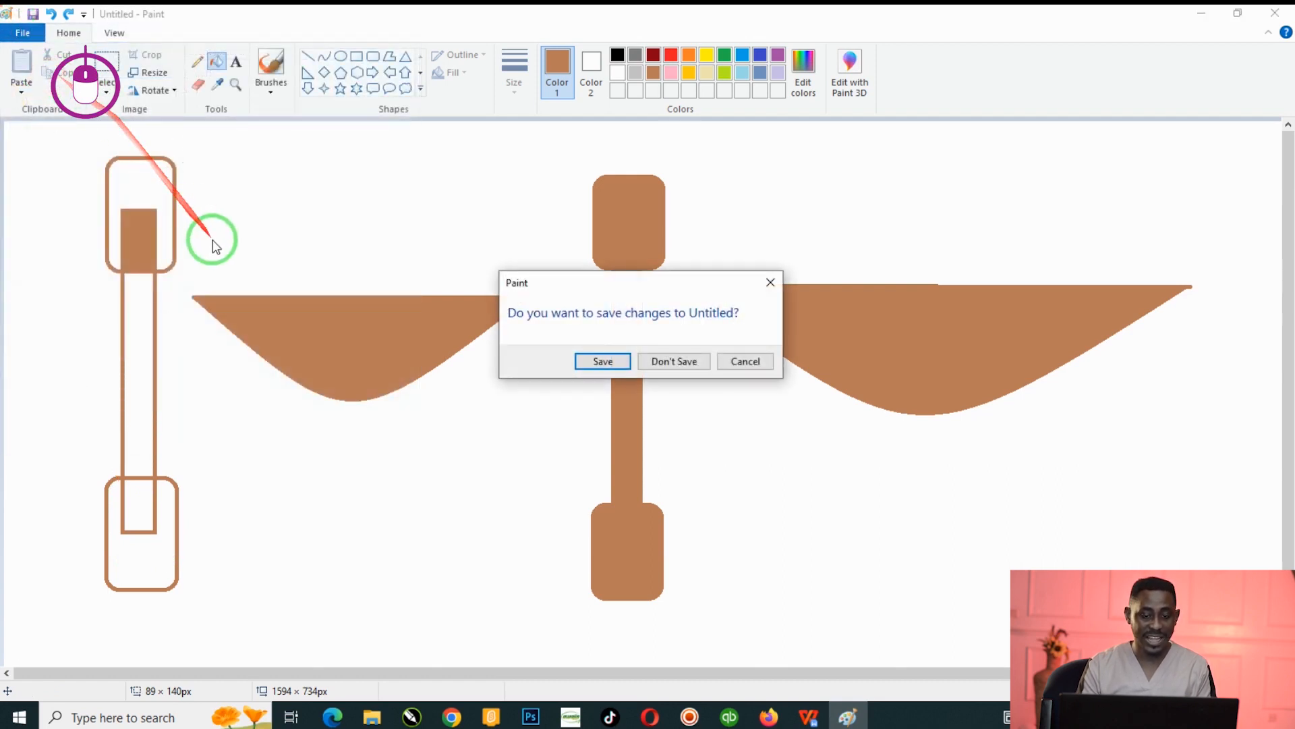
click(675, 361)
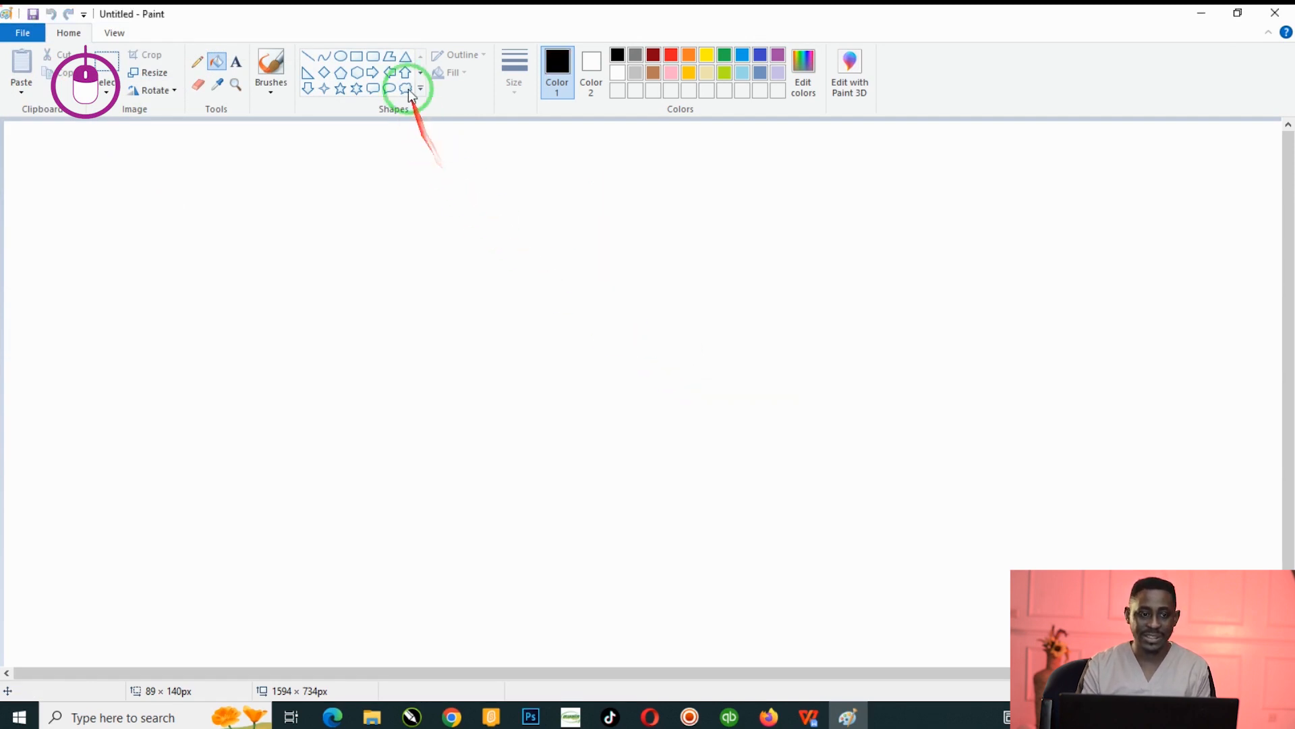
- Draw a black downward-bulging curve about 543 px wide in the lower left of the canvas and close it with a straight line between its ends
click(327, 62)
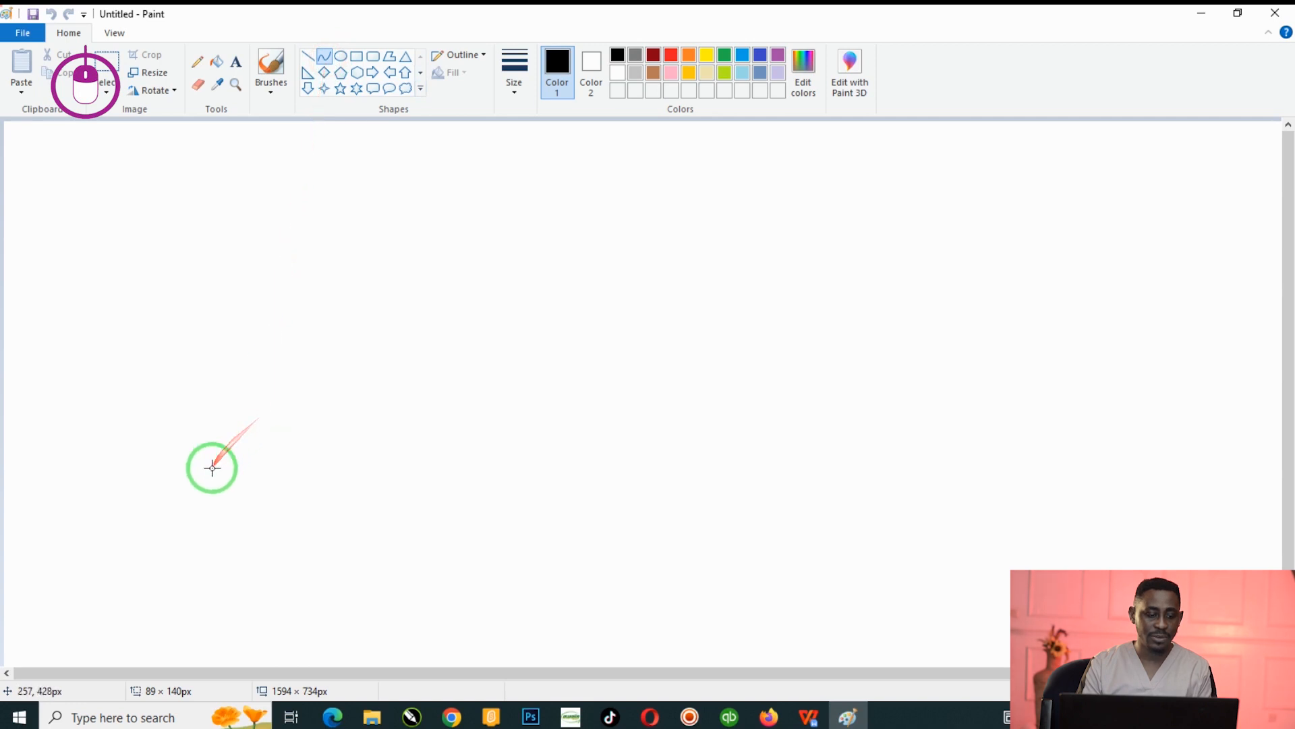
drag(179, 500, 618, 501)
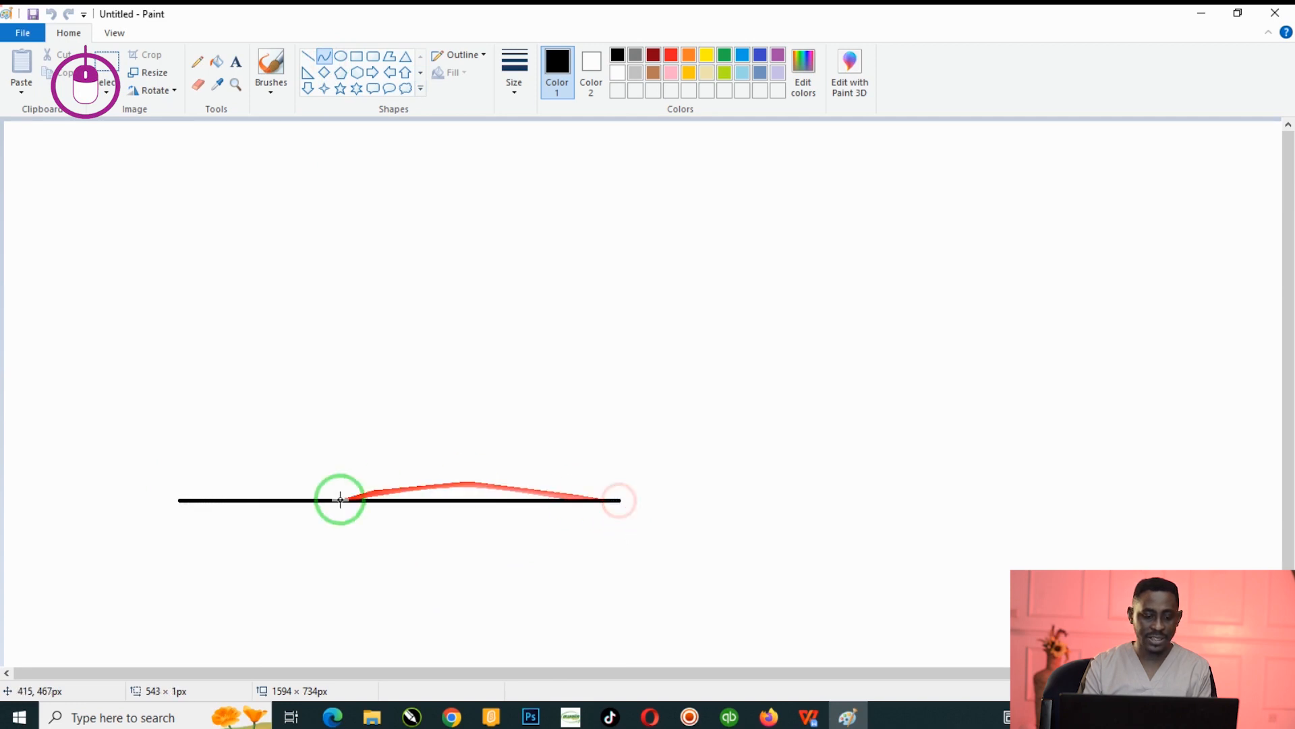
mouse_move(359, 501)
mouse_down()
mouse_move(399, 601)
mouse_move(387, 634)
mouse_move(371, 636)
mouse_up()
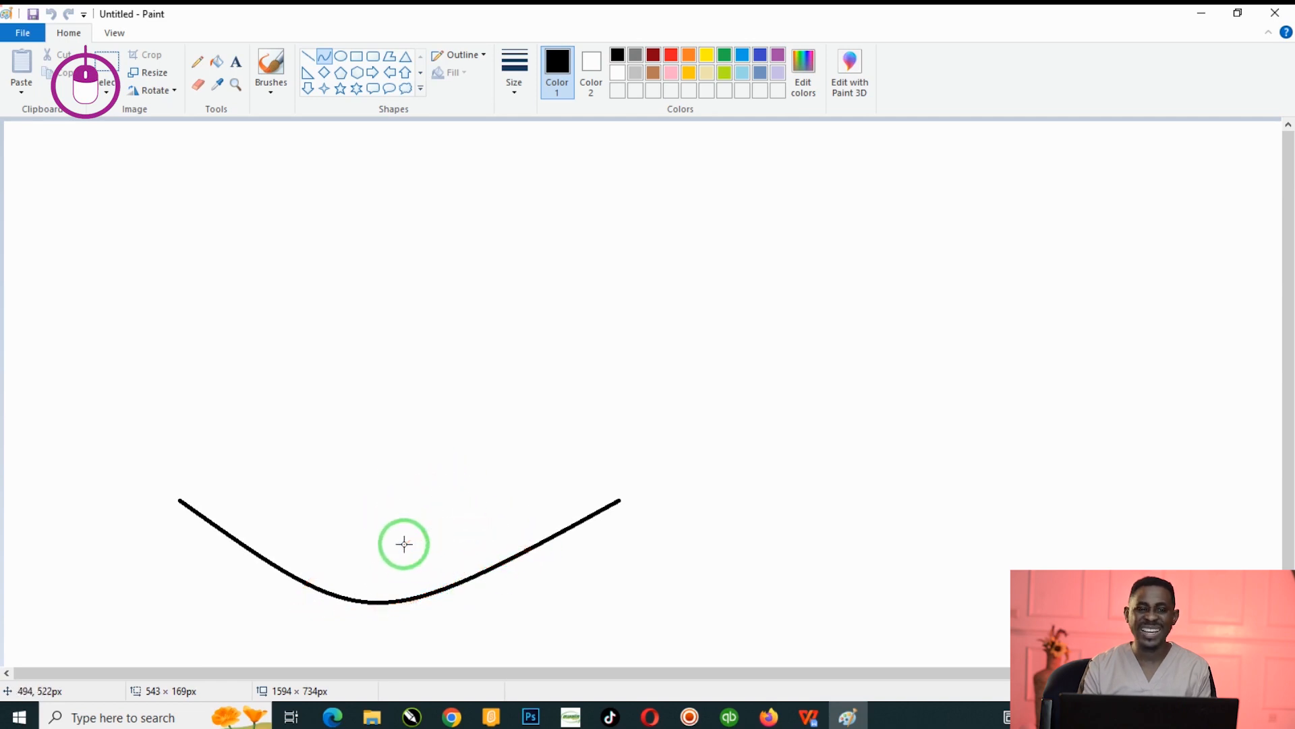
click(309, 58)
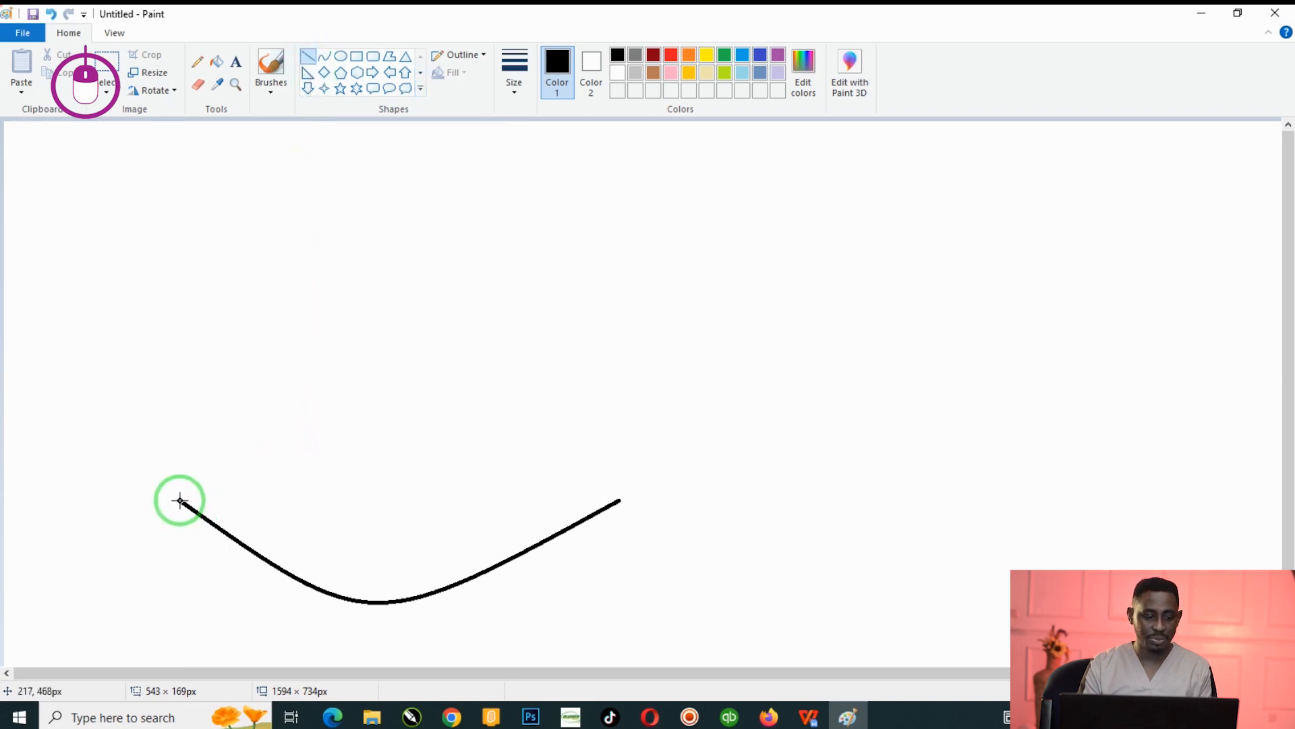
drag(178, 500, 618, 502)
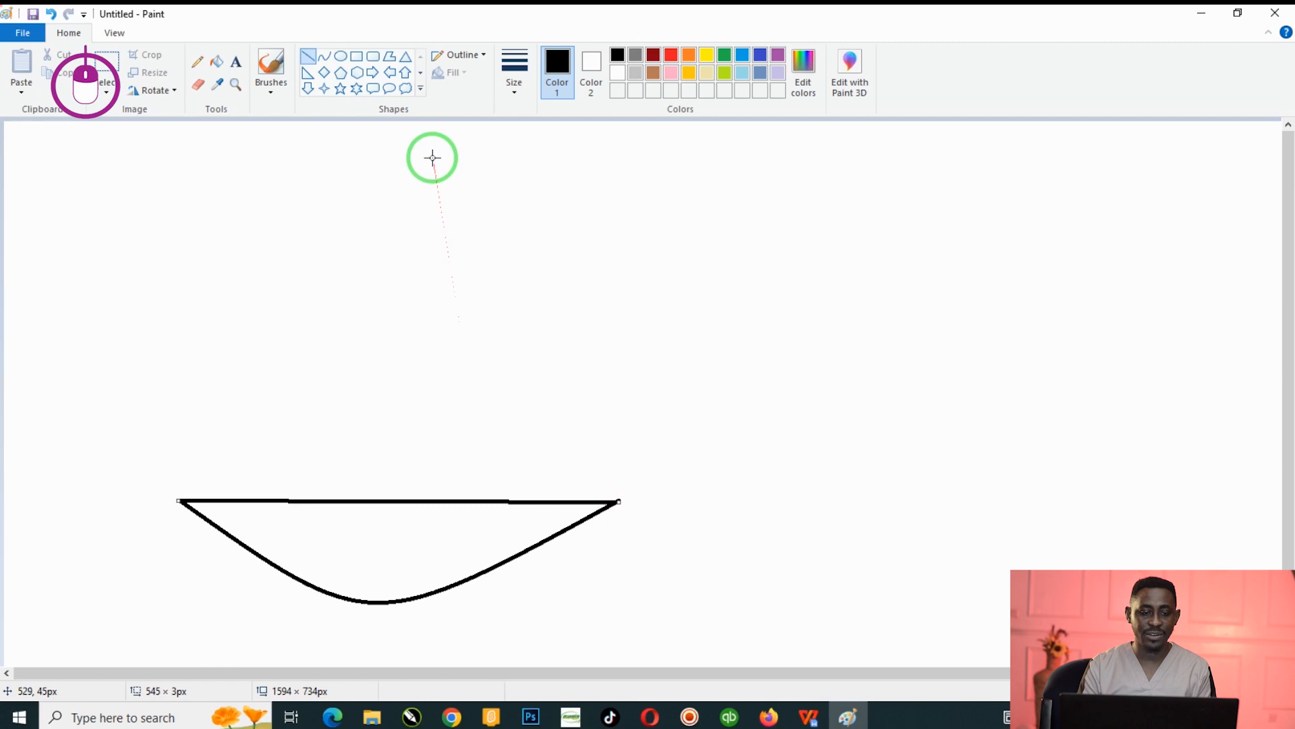
- Fill the bowl shape and its black outline with the dark brown basic color (Red 64, Green 0, Blue 0)
click(216, 64)
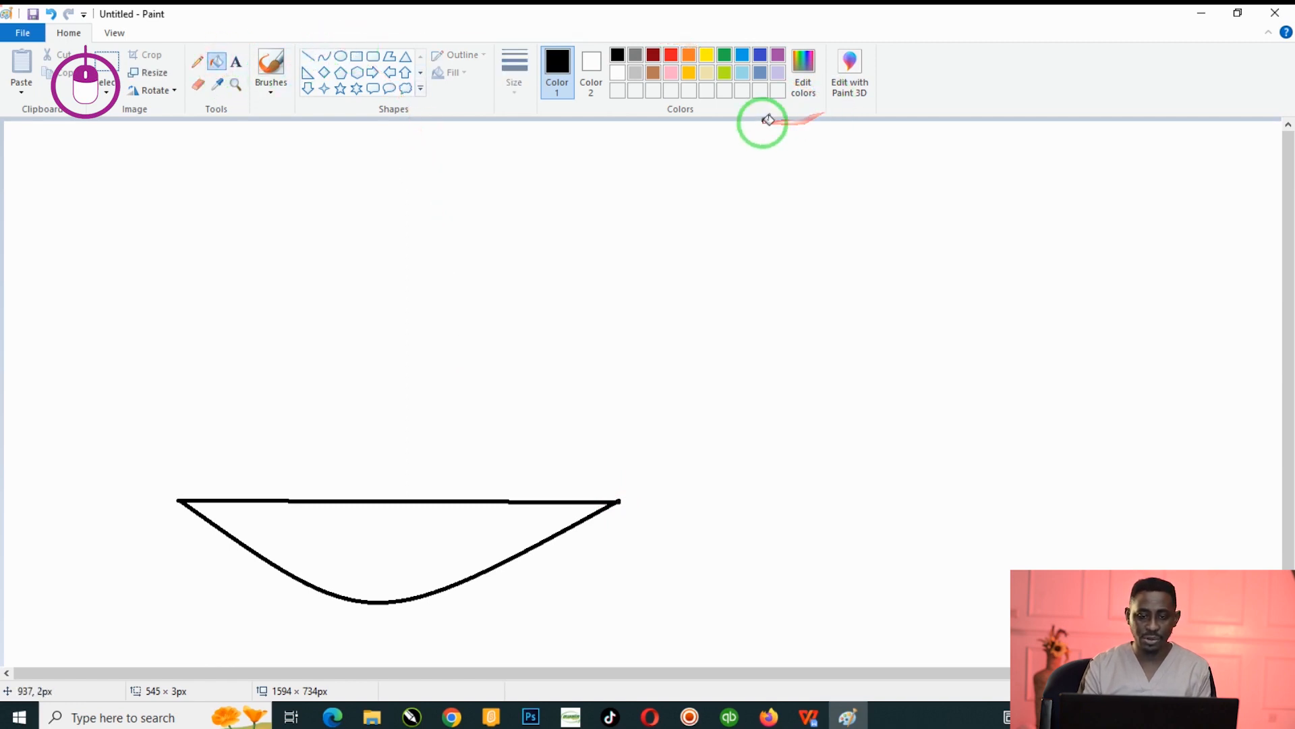
click(803, 88)
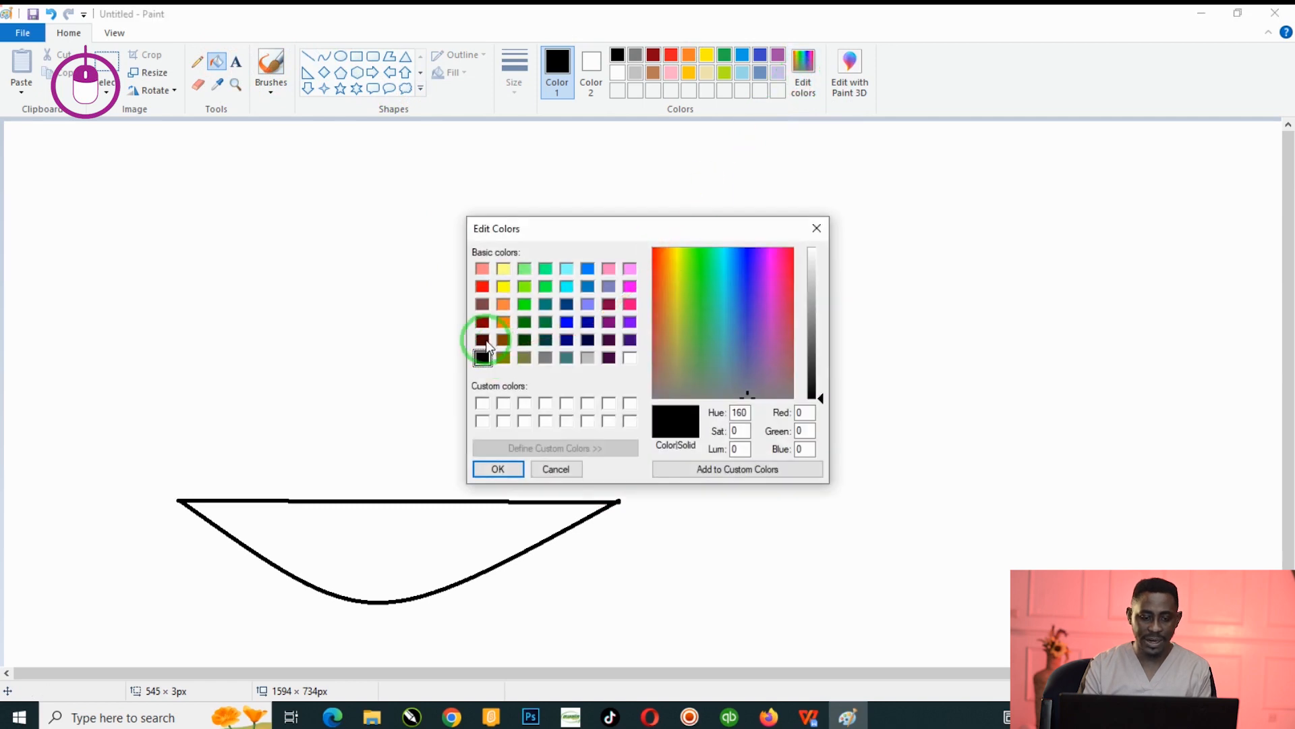
click(483, 340)
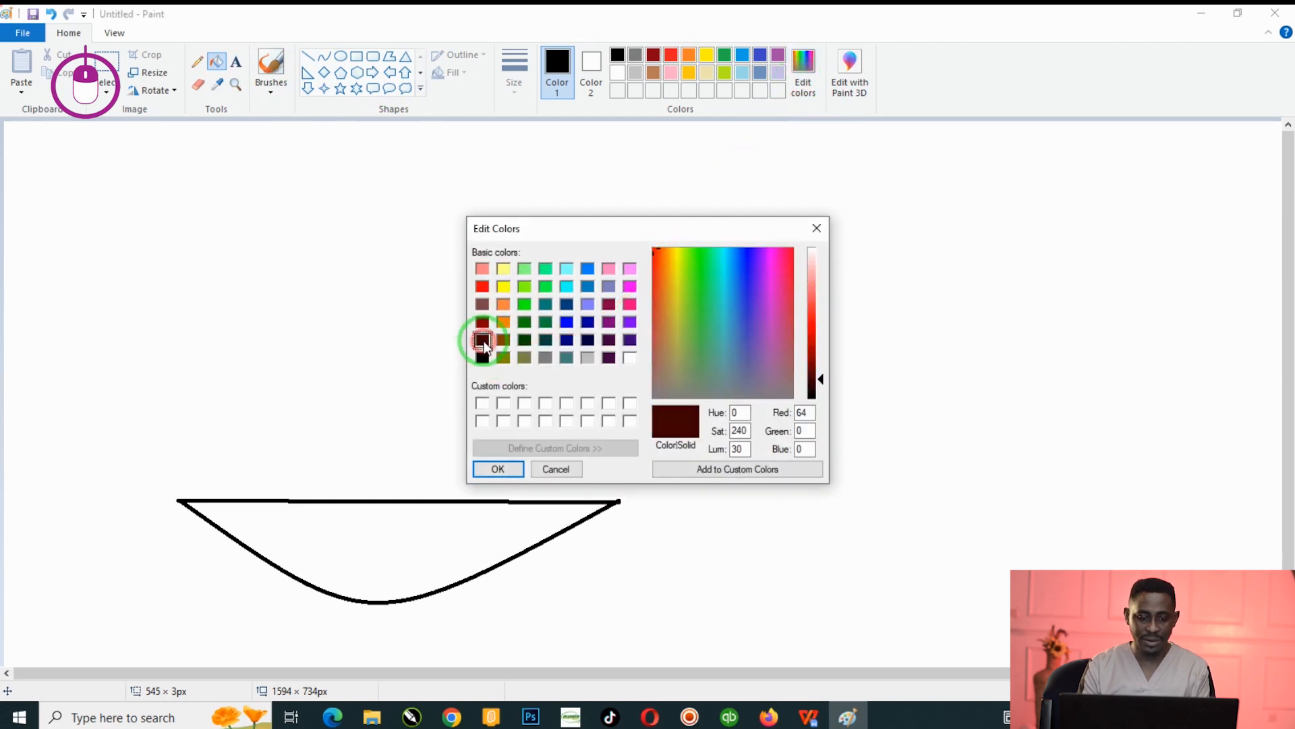
click(499, 470)
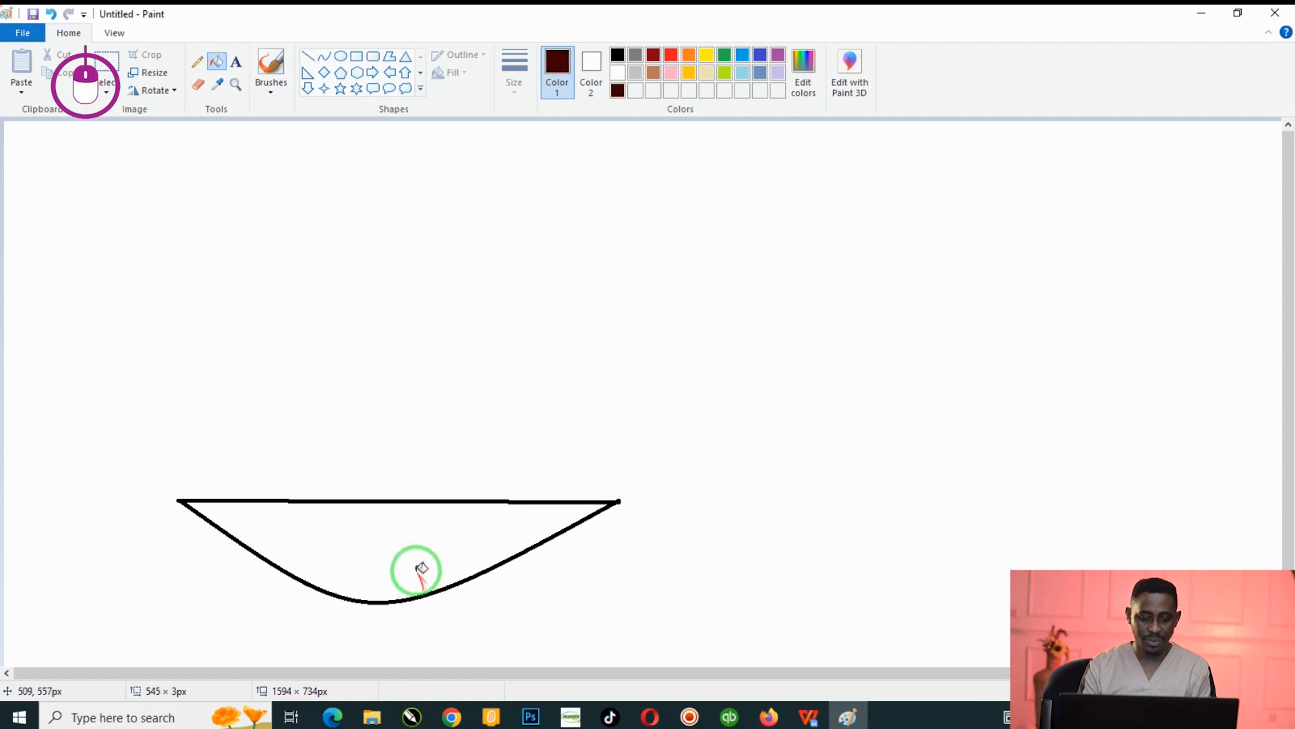
click(421, 568)
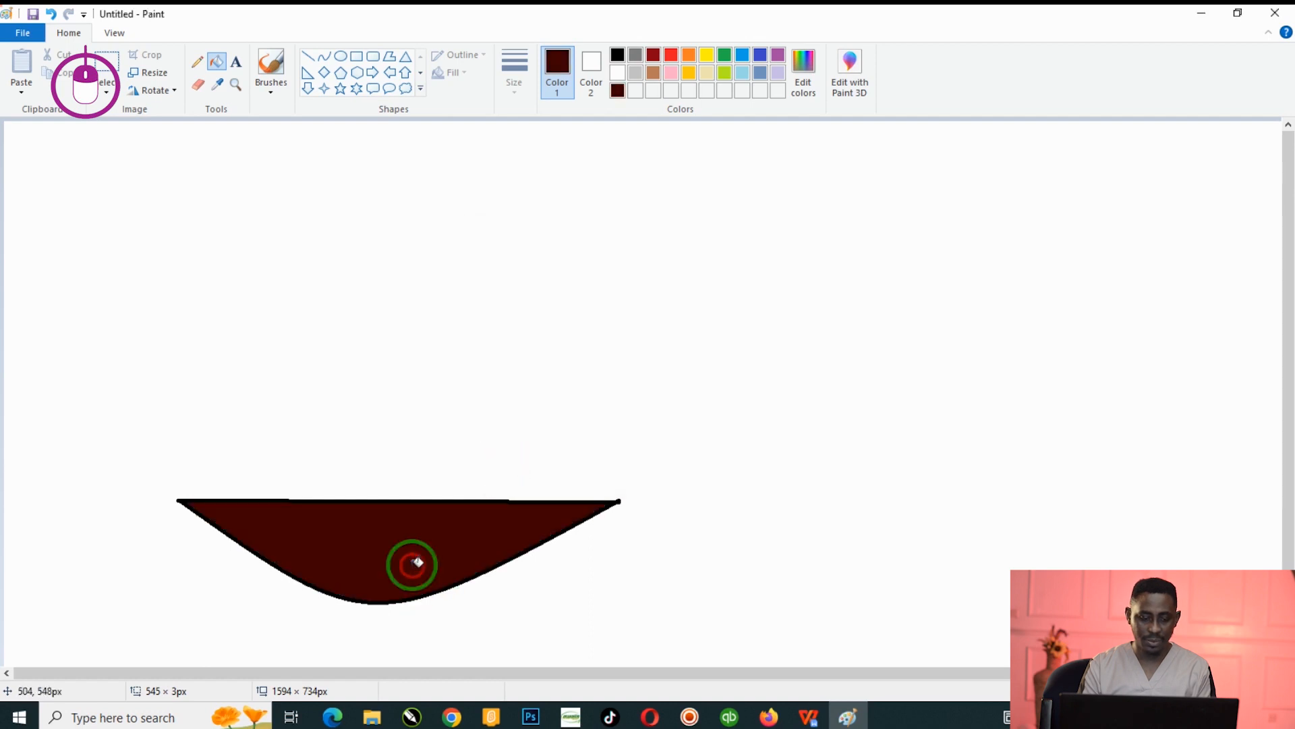
click(450, 497)
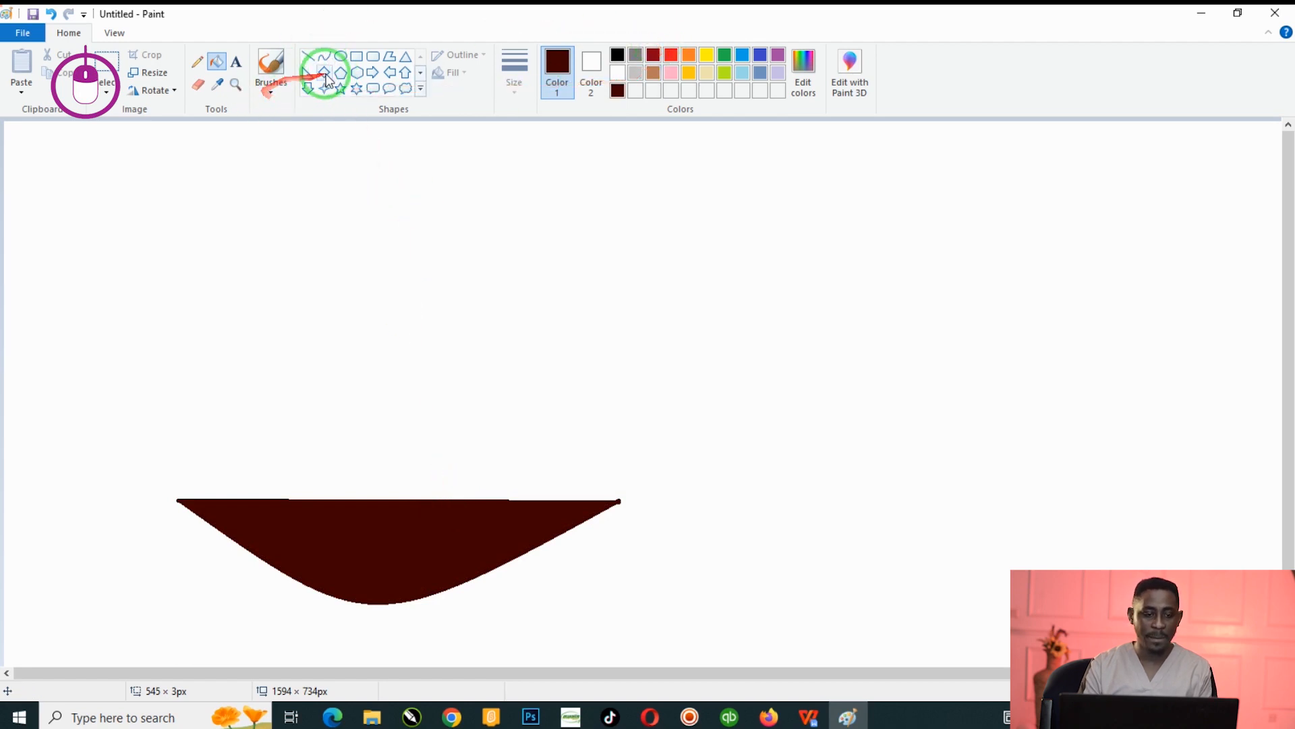
- Draw a vertical rectangle about 35 × 304 px left of the bowl, with rounded rectangles about 63 × 82 px over its upper end and 67 × 74 px over its lower
click(355, 59)
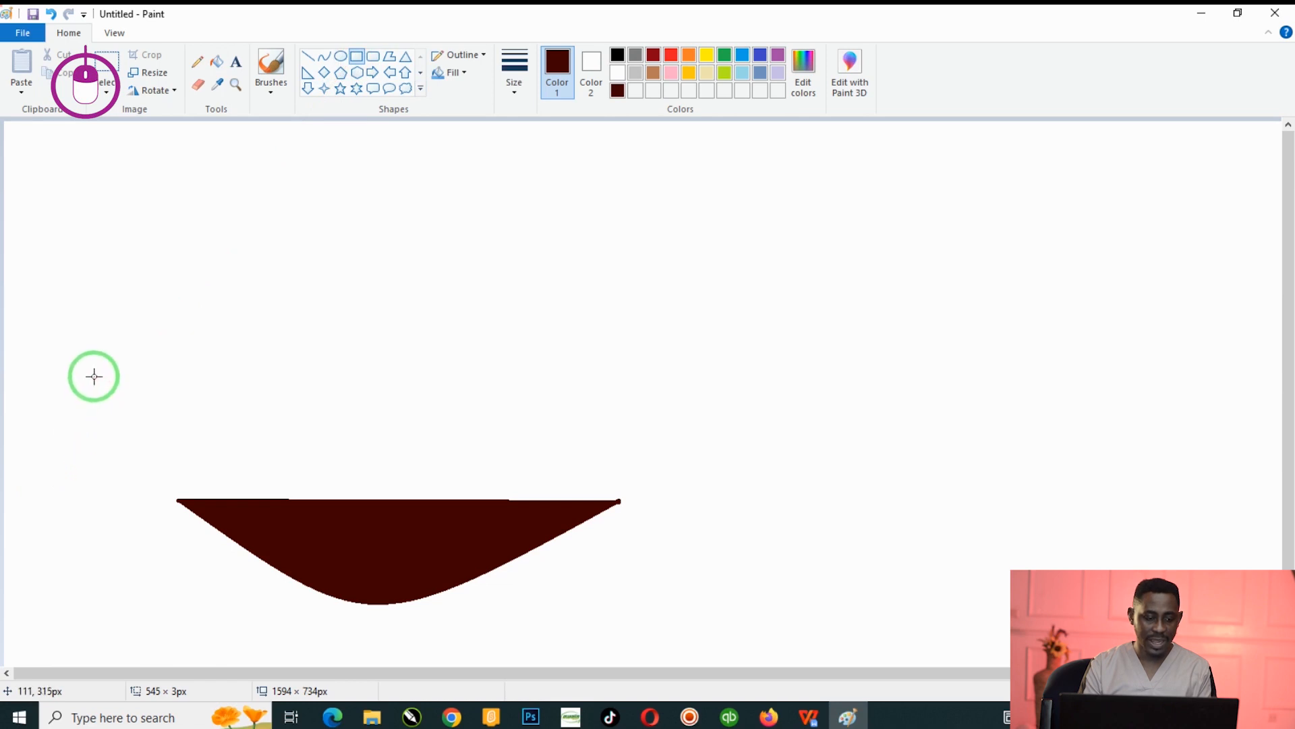
drag(95, 374, 123, 619)
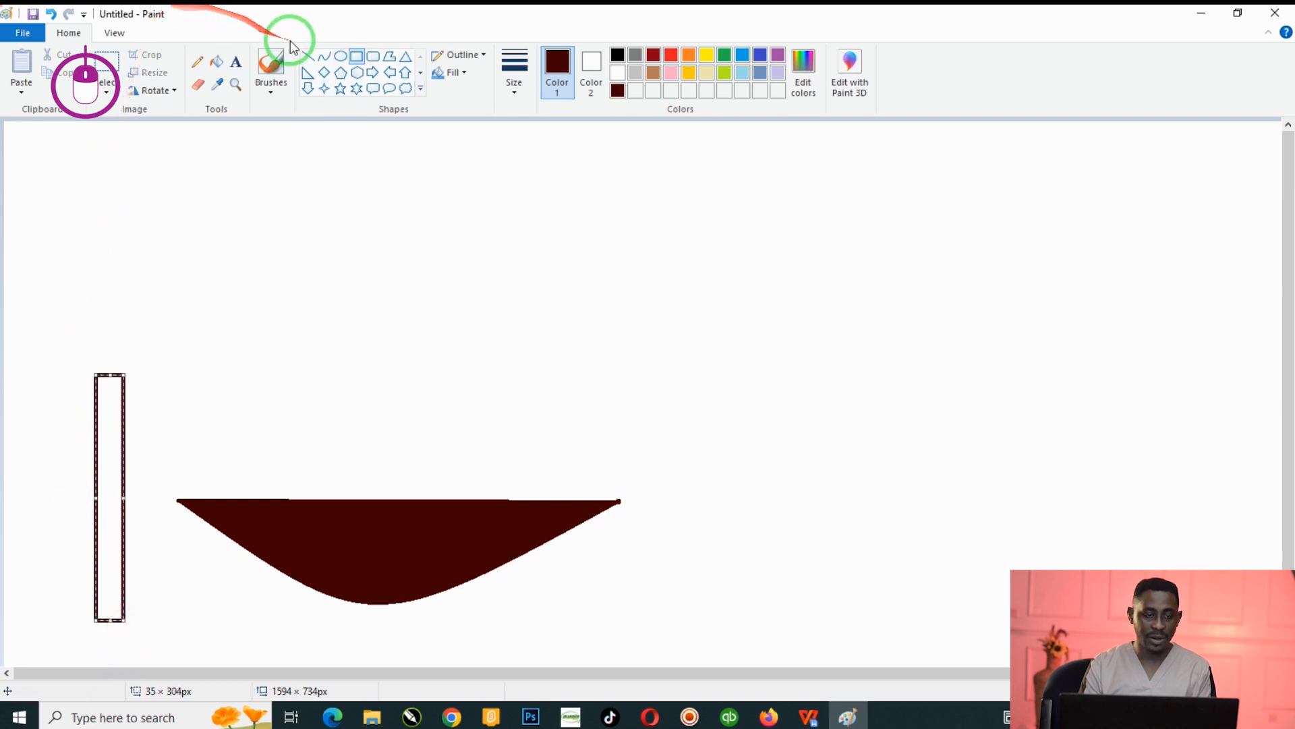
click(372, 57)
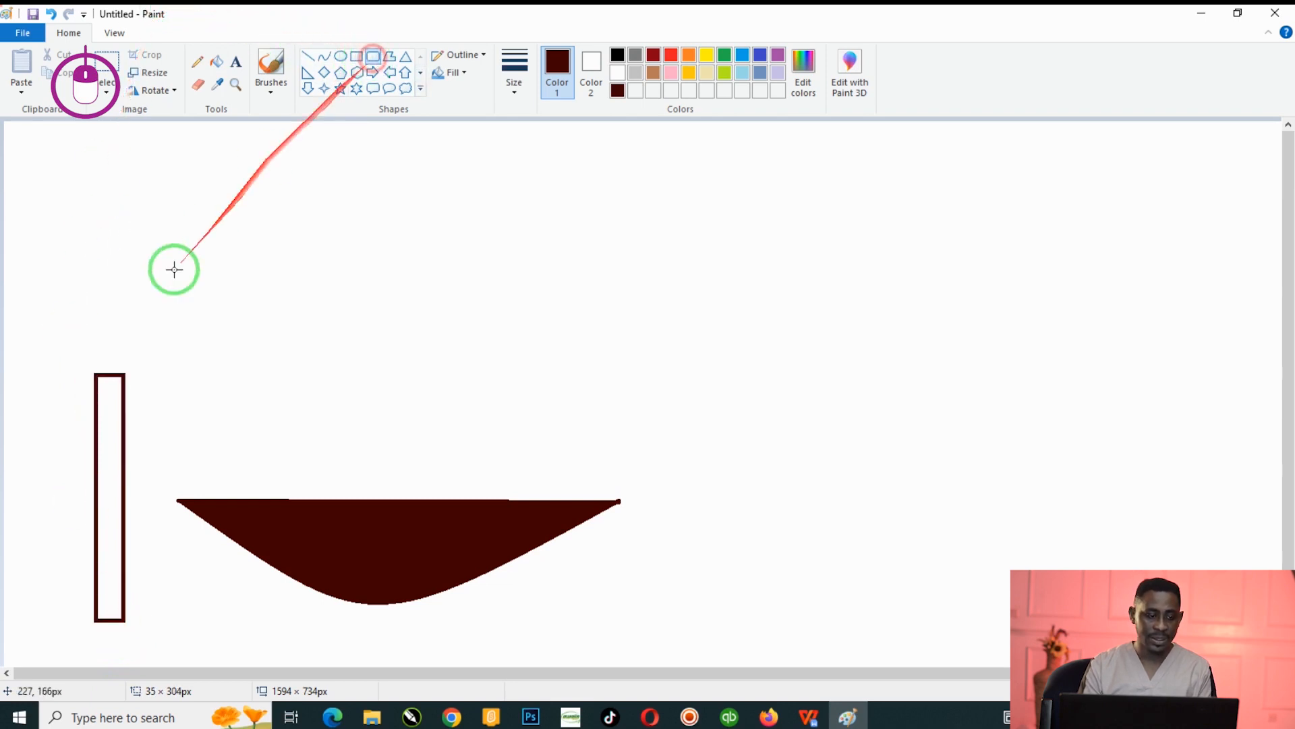
drag(84, 328, 132, 391)
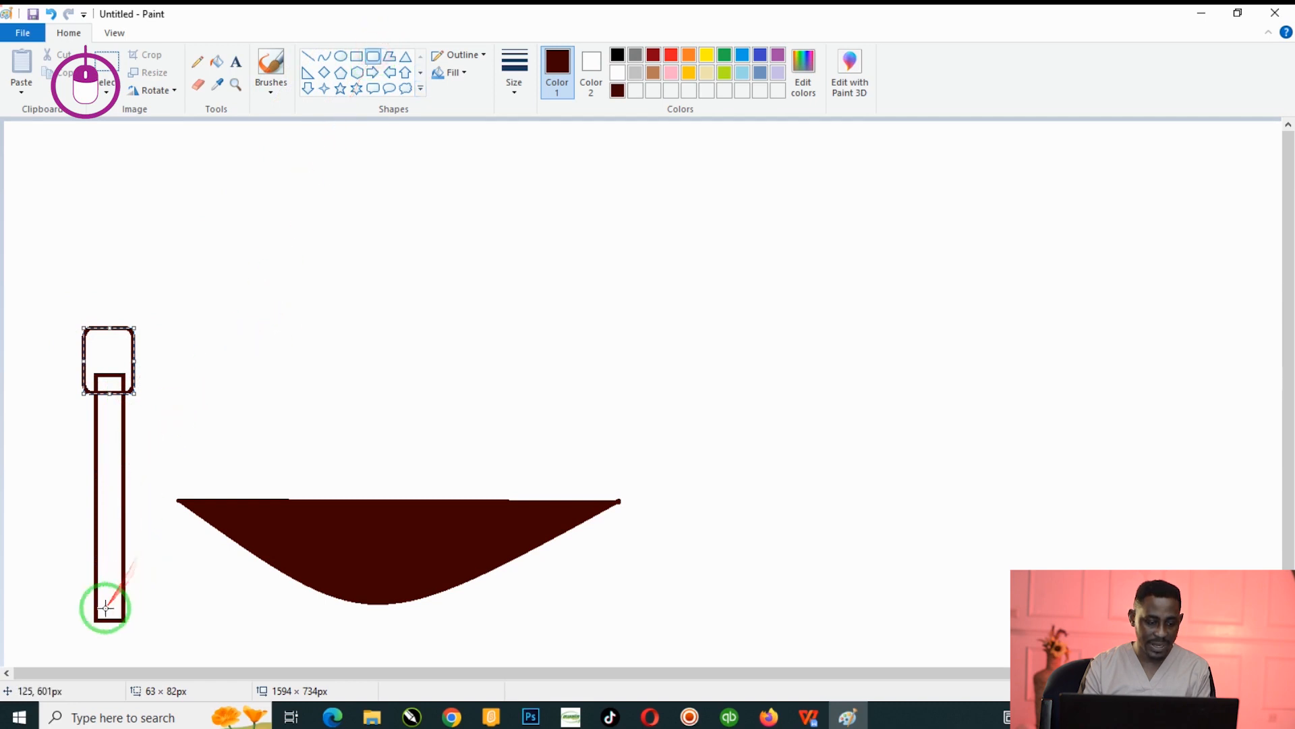
drag(82, 608, 136, 654)
mouse_move(135, 660)
mouse_down()
mouse_move(124, 665)
mouse_move(135, 667)
mouse_up()
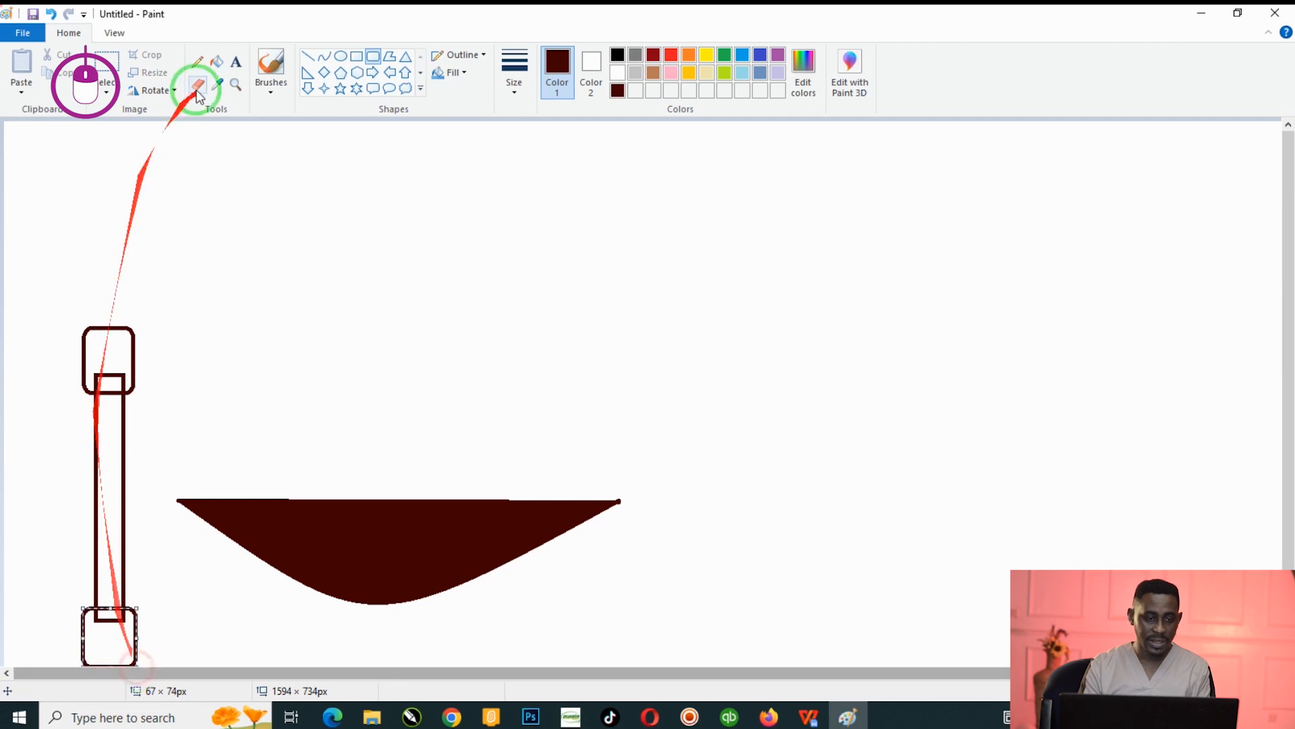
- Fill the vertical bar and both rounded end pieces with the same dark brown
click(219, 62)
click(111, 355)
click(110, 384)
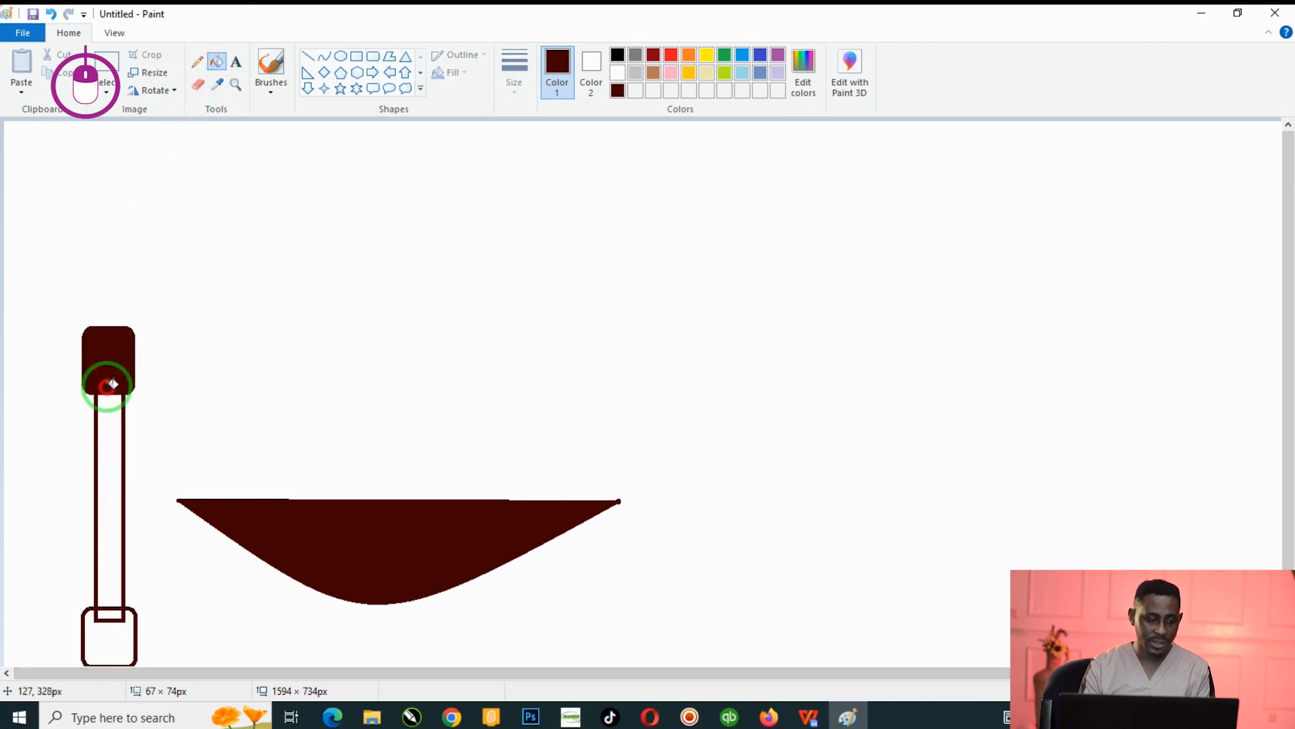
click(106, 423)
click(121, 624)
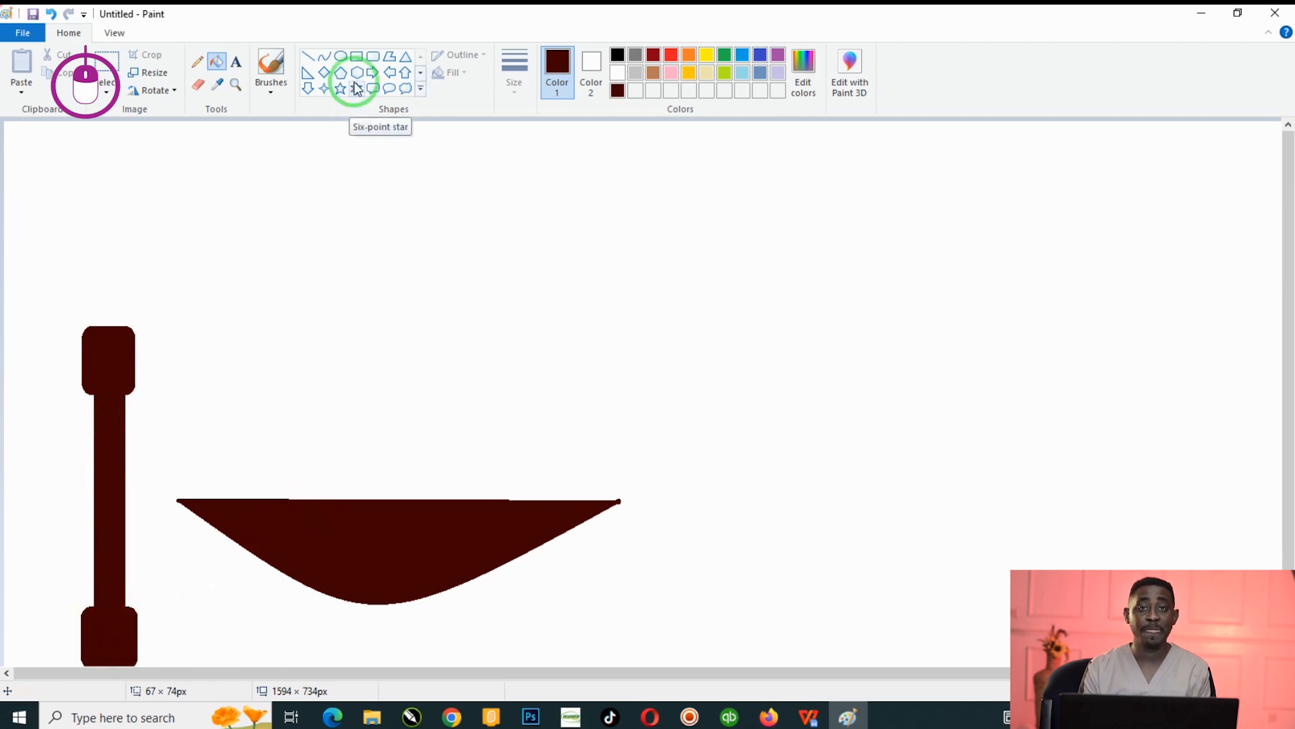
- Spray blue airbrush strokes as water beneath the bowl and across the canvas to its right
click(276, 89)
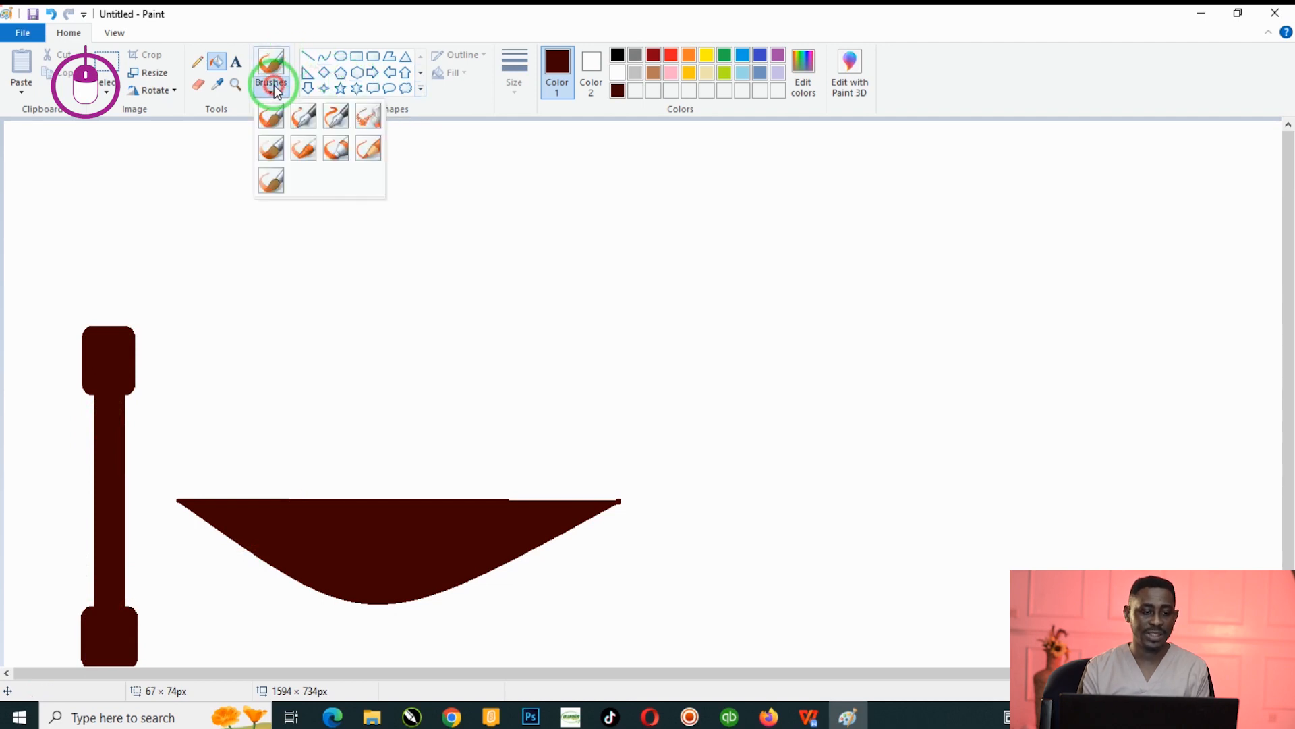
click(375, 123)
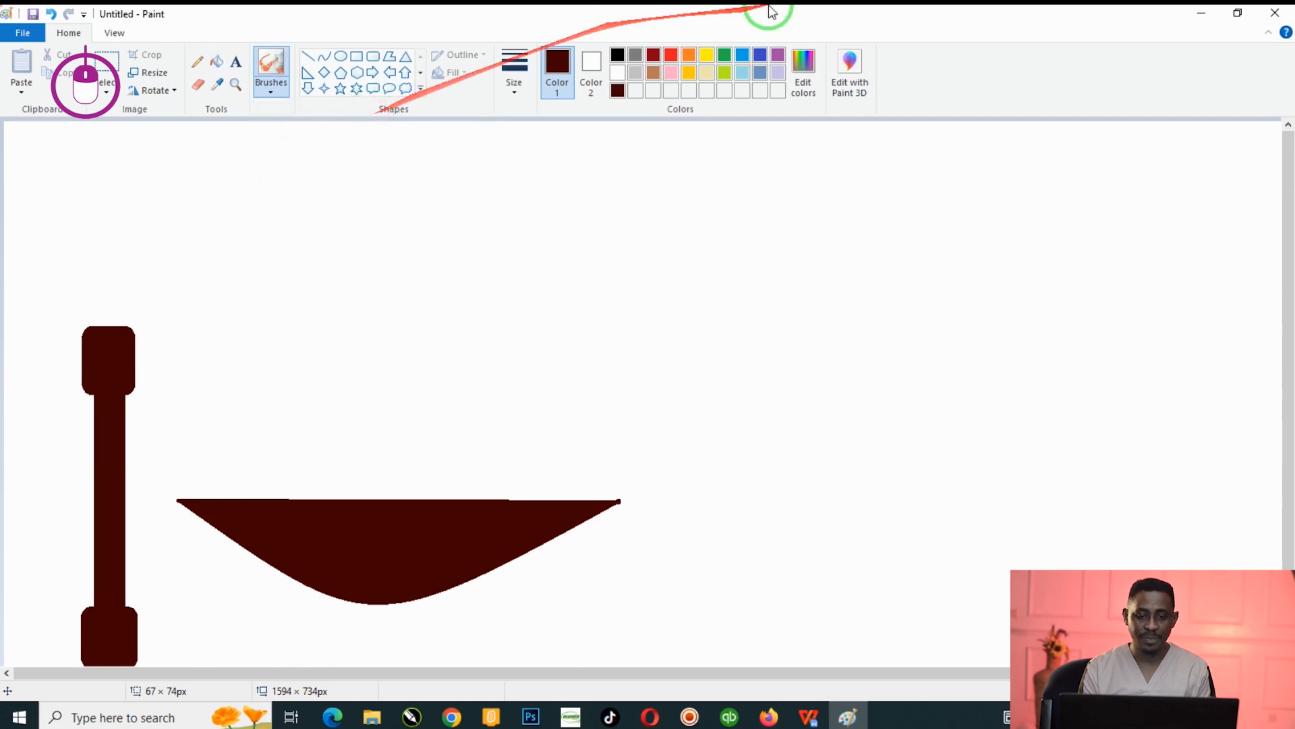
click(742, 59)
mouse_move(213, 624)
mouse_down()
mouse_move(276, 611)
mouse_move(697, 638)
mouse_move(859, 558)
mouse_move(801, 610)
mouse_move(1080, 601)
mouse_up()
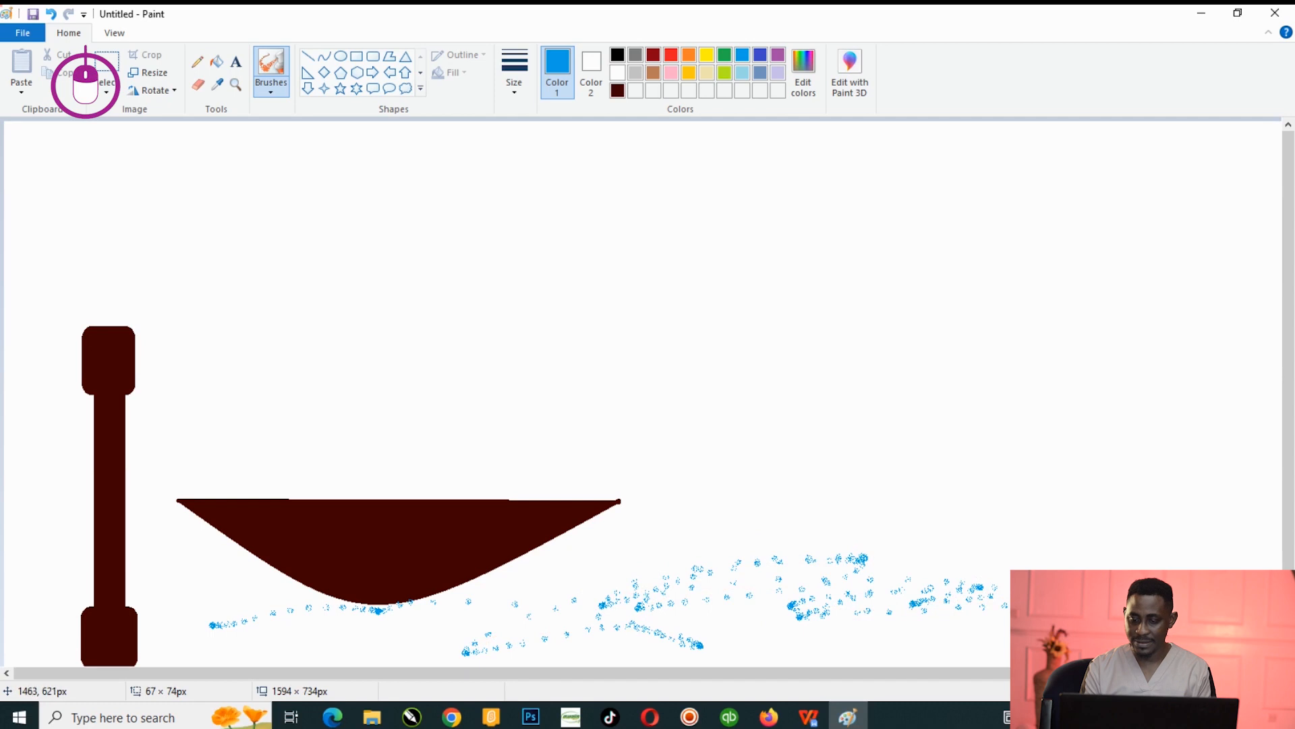
mouse_move(1012, 650)
mouse_down()
mouse_move(767, 668)
mouse_move(637, 642)
mouse_move(448, 647)
mouse_move(638, 639)
mouse_move(960, 656)
mouse_move(928, 587)
mouse_move(1010, 607)
mouse_move(1015, 620)
mouse_move(769, 641)
mouse_move(775, 630)
mouse_move(607, 558)
mouse_move(1002, 591)
mouse_up()
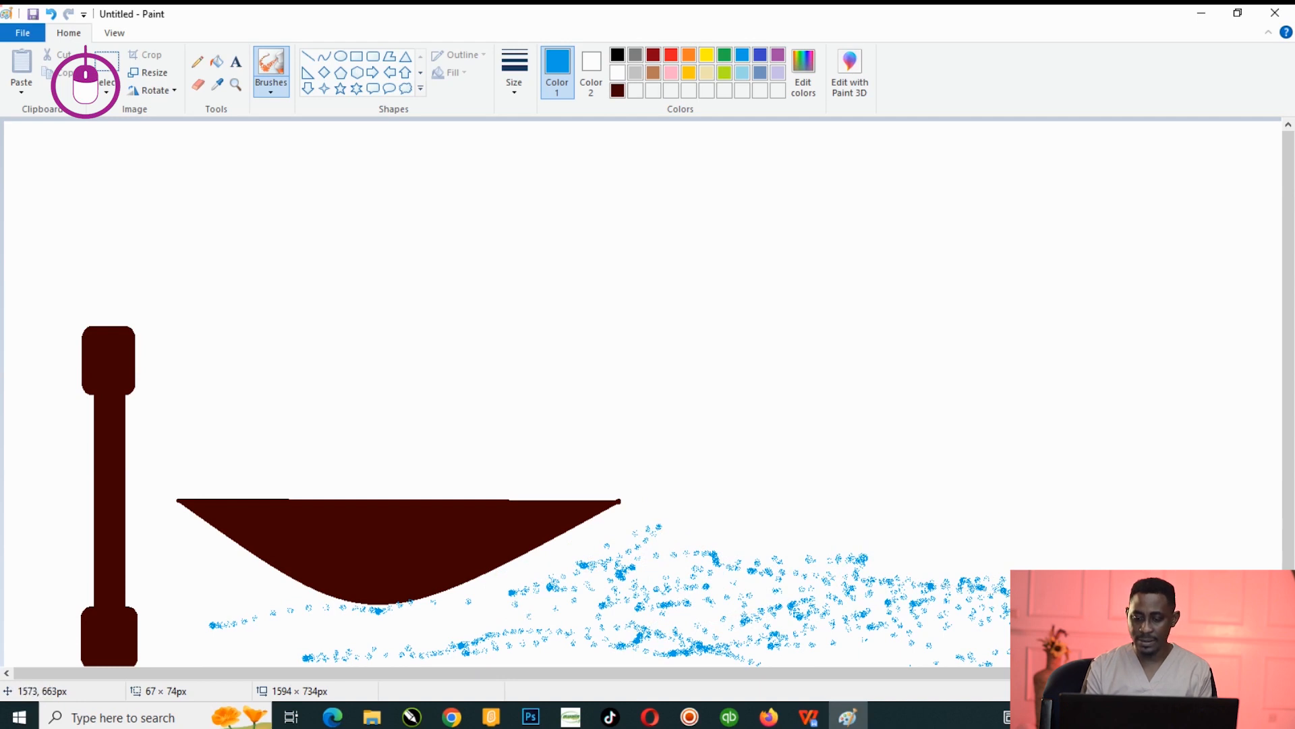
- Extend the blue airbrushed water with more strokes around the vertical bar's foot, at the canvas's left edge and across its right side
mouse_move(1070, 647)
mouse_down()
mouse_move(578, 636)
mouse_move(405, 598)
mouse_move(358, 626)
mouse_move(145, 620)
mouse_move(855, 676)
mouse_move(801, 673)
mouse_move(995, 641)
mouse_move(695, 671)
mouse_move(683, 659)
mouse_move(1214, 570)
mouse_move(1032, 630)
mouse_up()
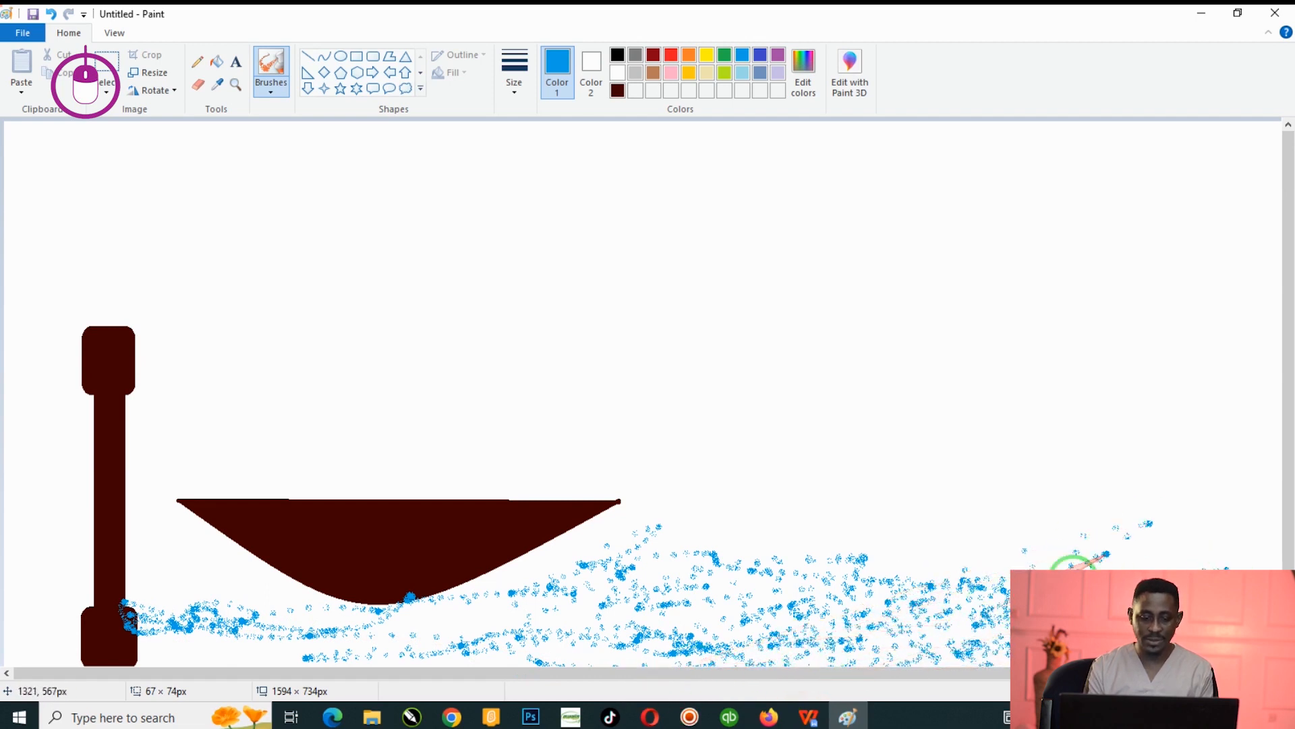
mouse_move(1172, 529)
mouse_down()
mouse_move(1036, 534)
mouse_move(708, 584)
mouse_up()
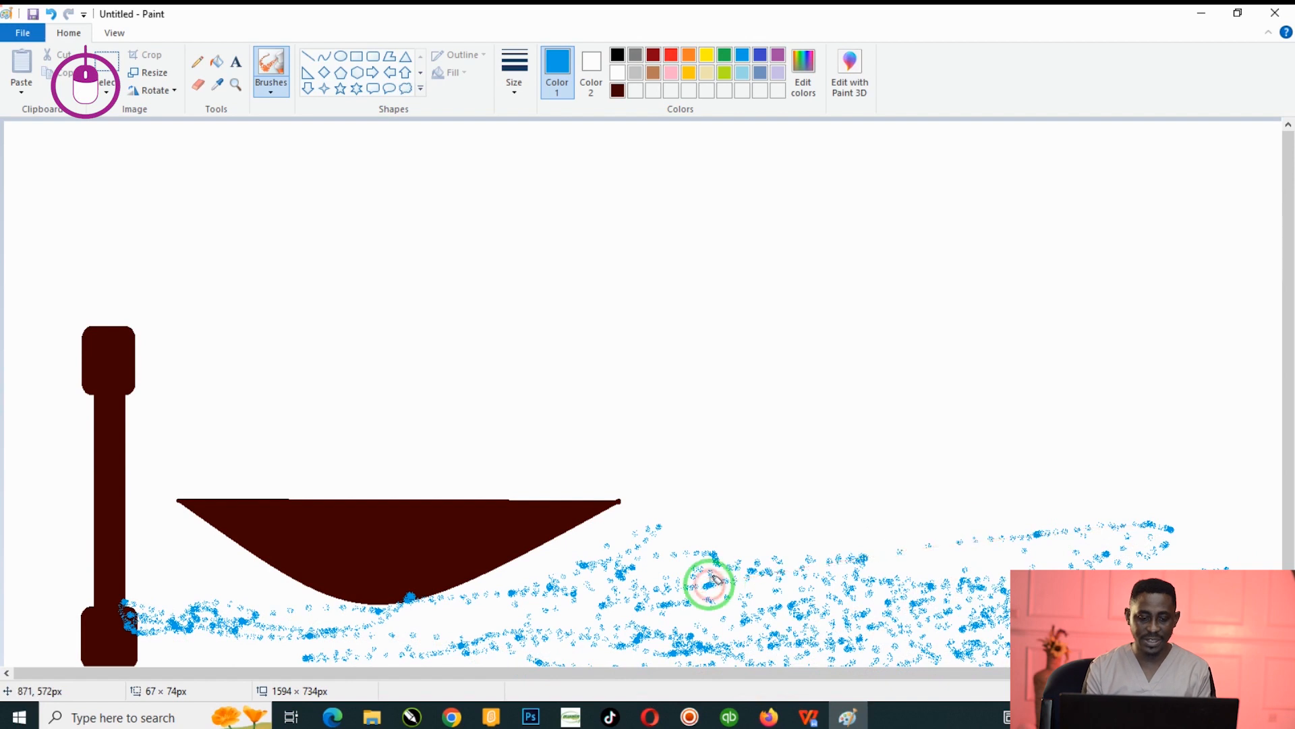
mouse_move(15, 634)
mouse_down()
mouse_move(40, 657)
mouse_move(5, 668)
mouse_move(54, 663)
mouse_move(22, 652)
mouse_up()
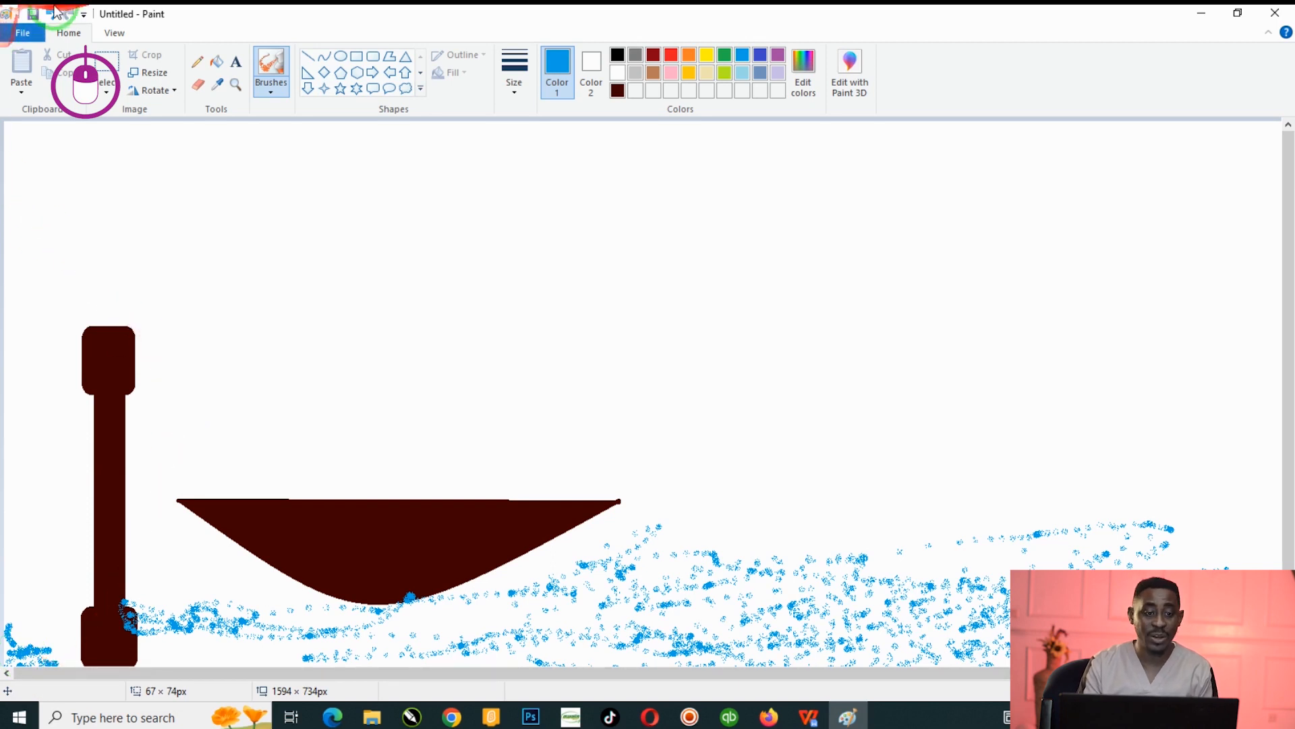
- Draw a blue bow above the water: a curve about 317 px tall bulging right, its ends joined by a straight line about 321 px long
click(326, 60)
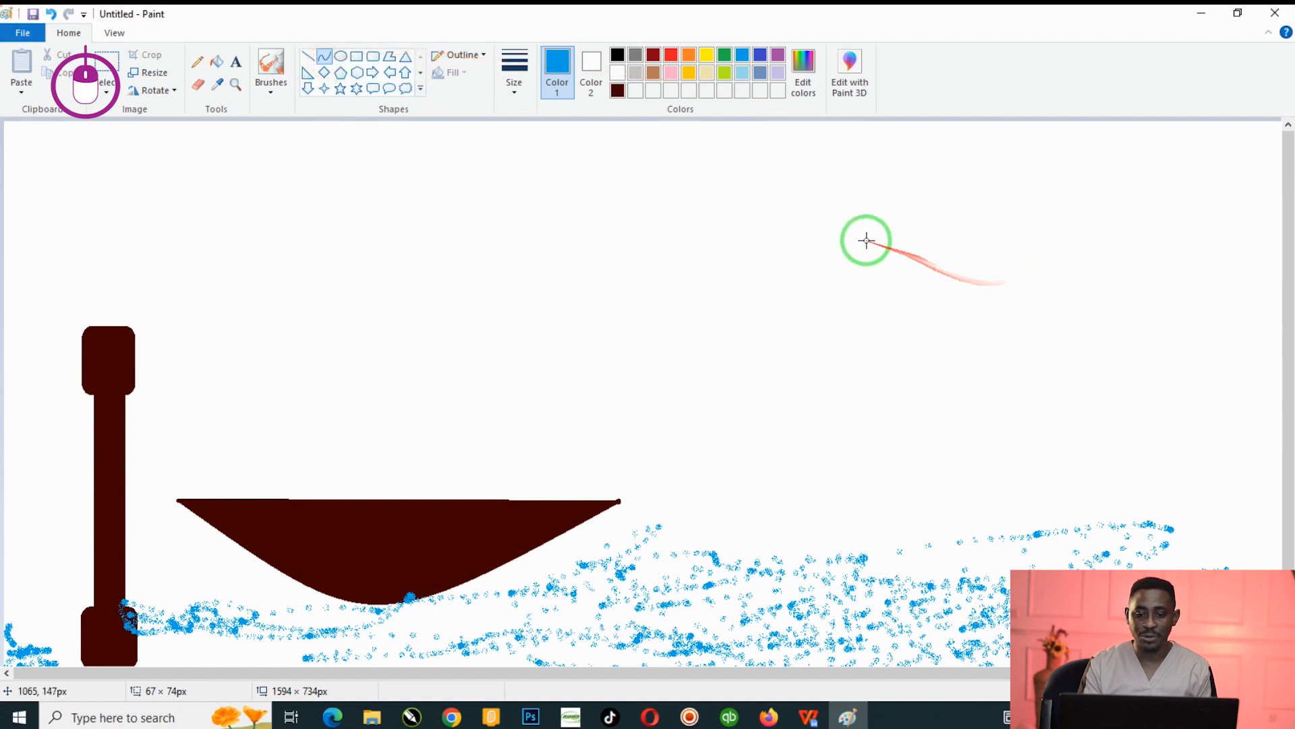
drag(848, 171, 848, 428)
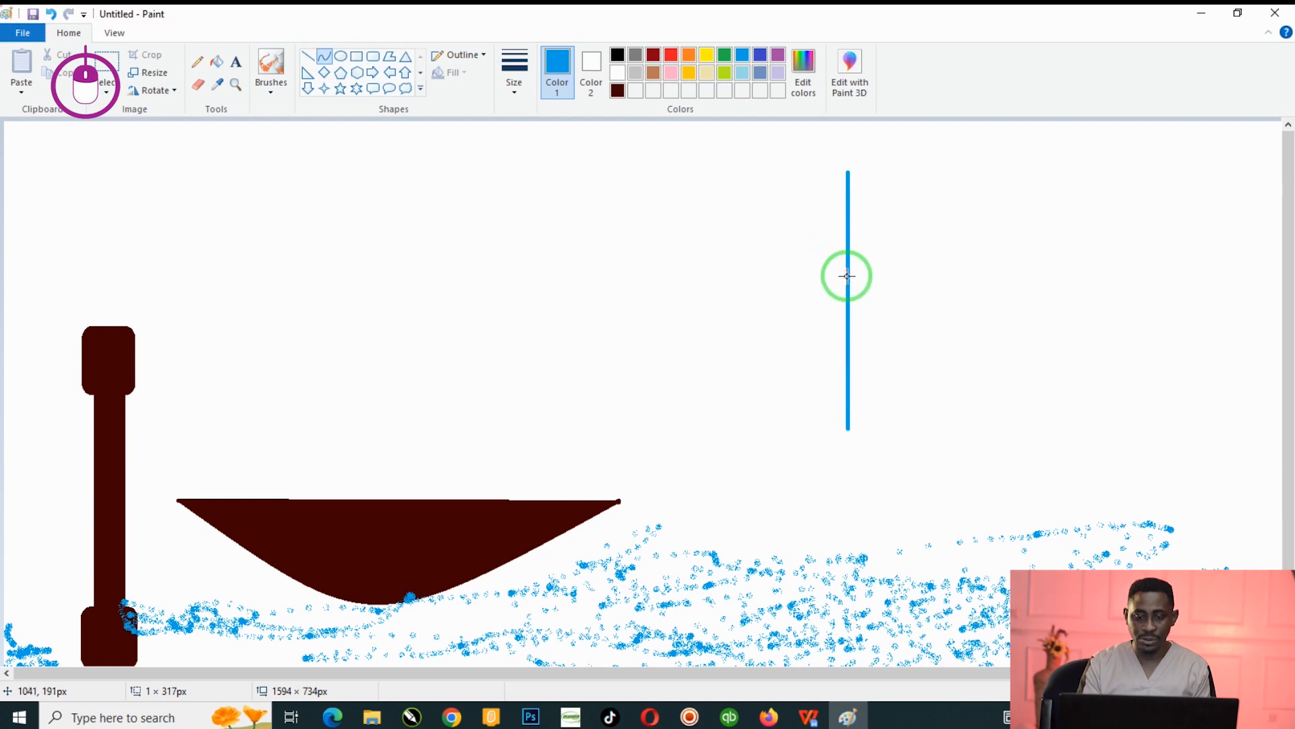
drag(848, 282, 995, 295)
click(998, 295)
click(306, 55)
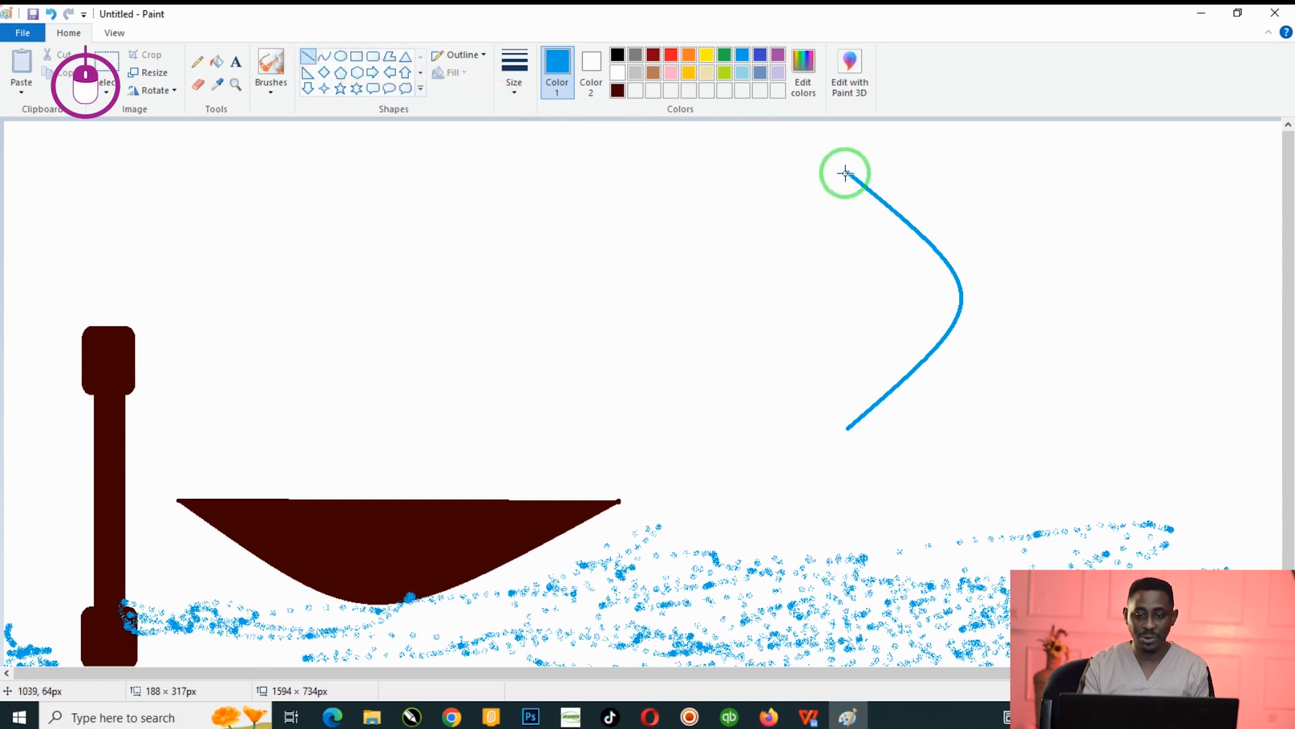
drag(846, 170, 849, 429)
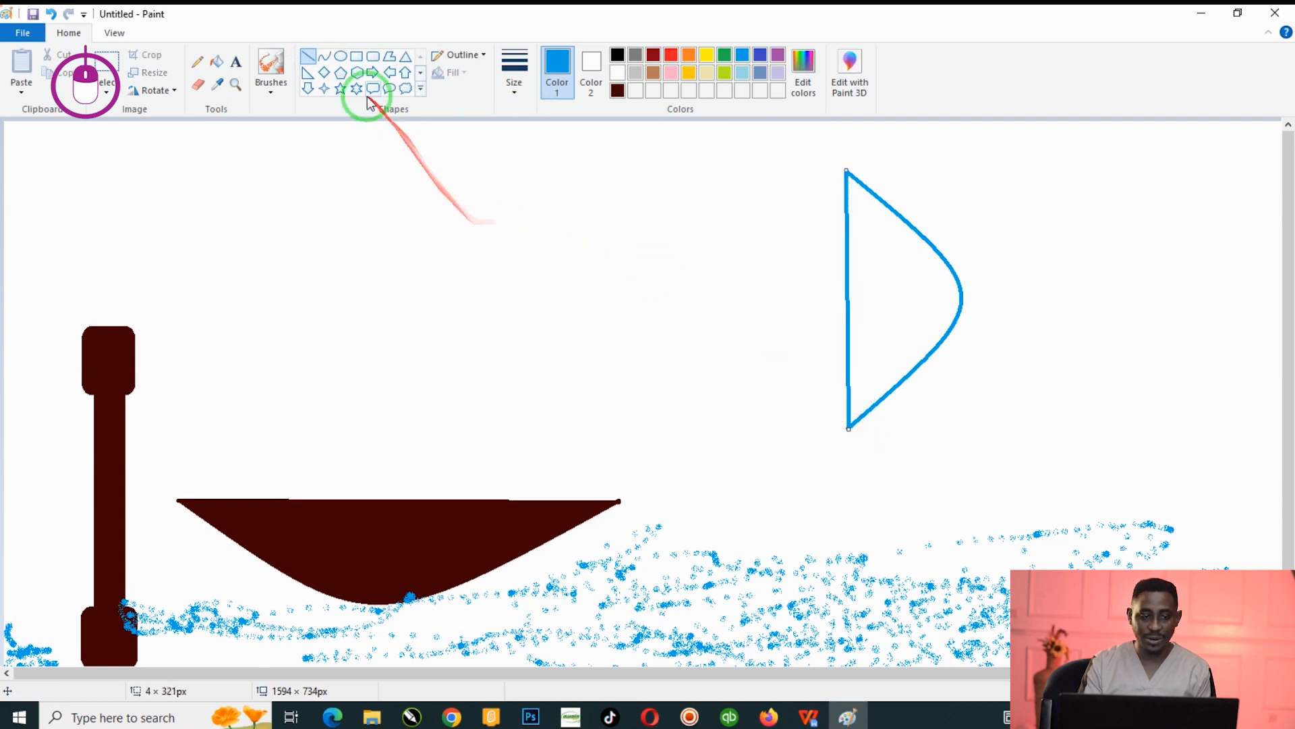
- Draw a blue arrow through the bow's middle: a horizontal line about 365 px long with a small four-point star at its right end
click(309, 63)
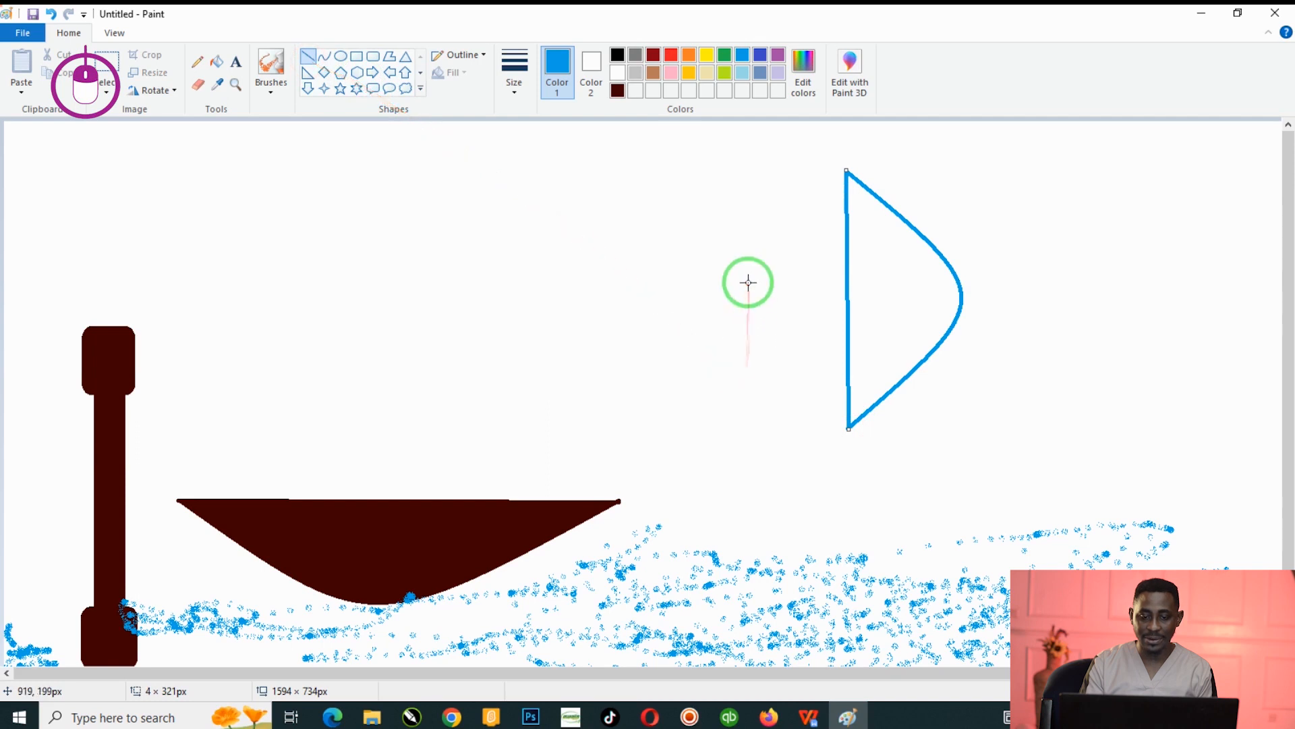
drag(747, 296, 1043, 296)
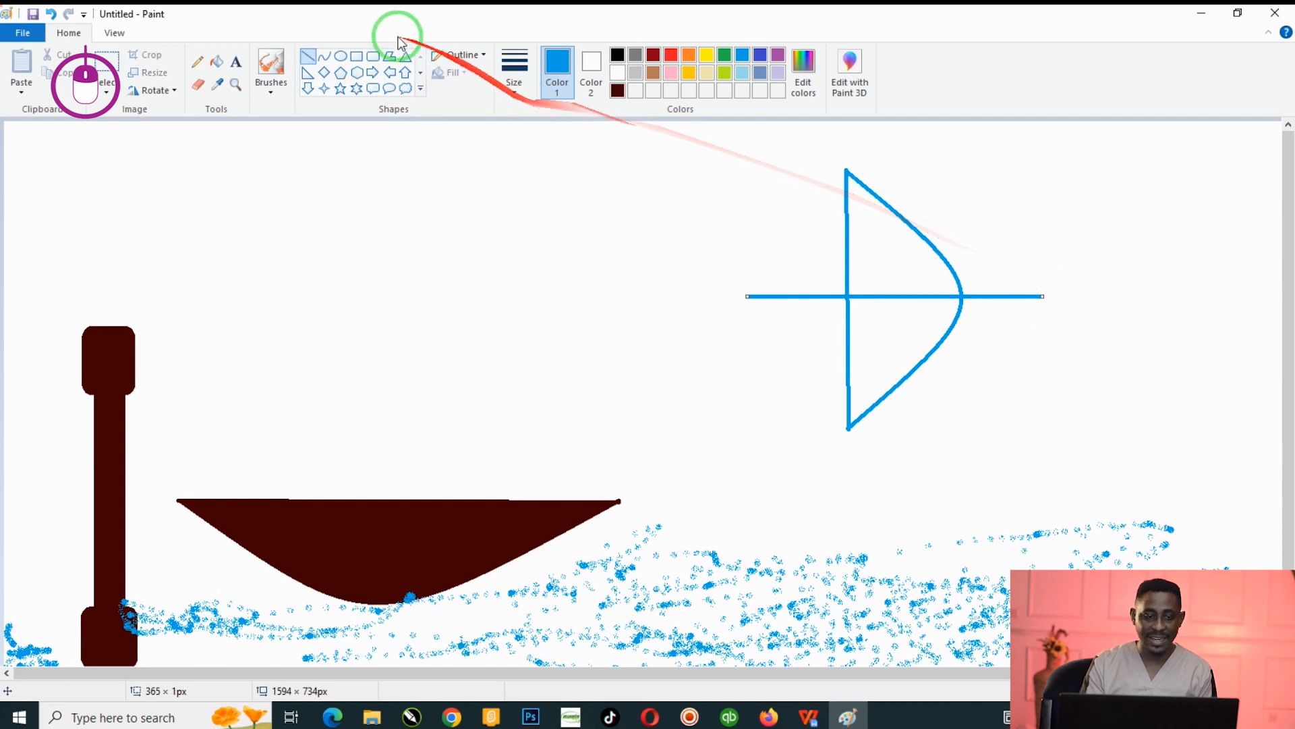
click(325, 88)
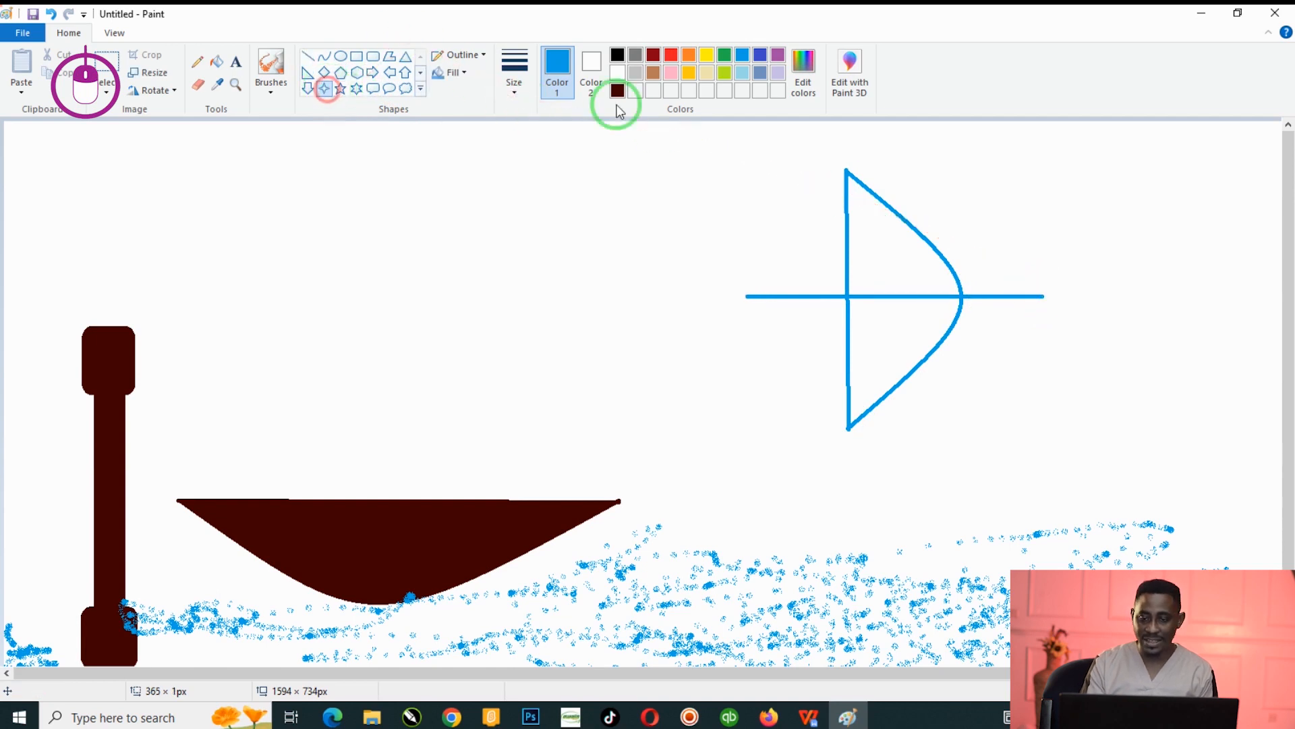
drag(1039, 291, 1060, 300)
click(442, 236)
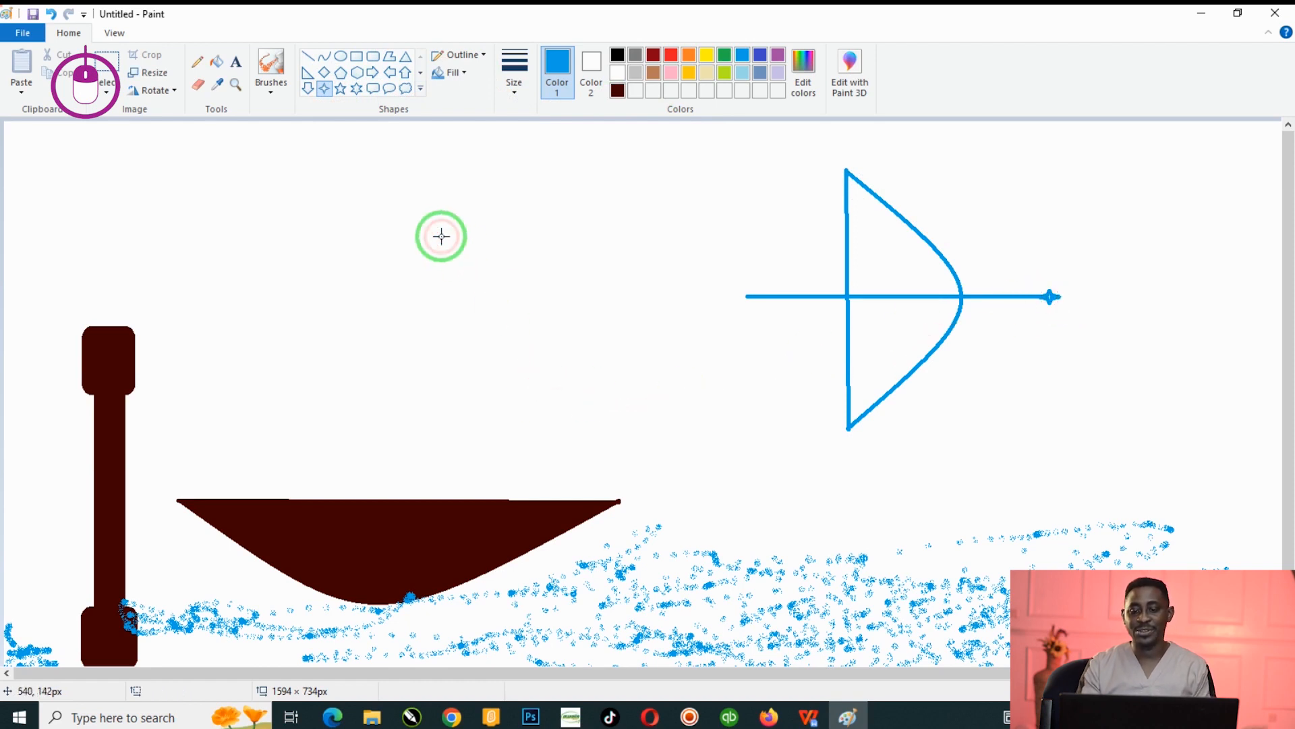